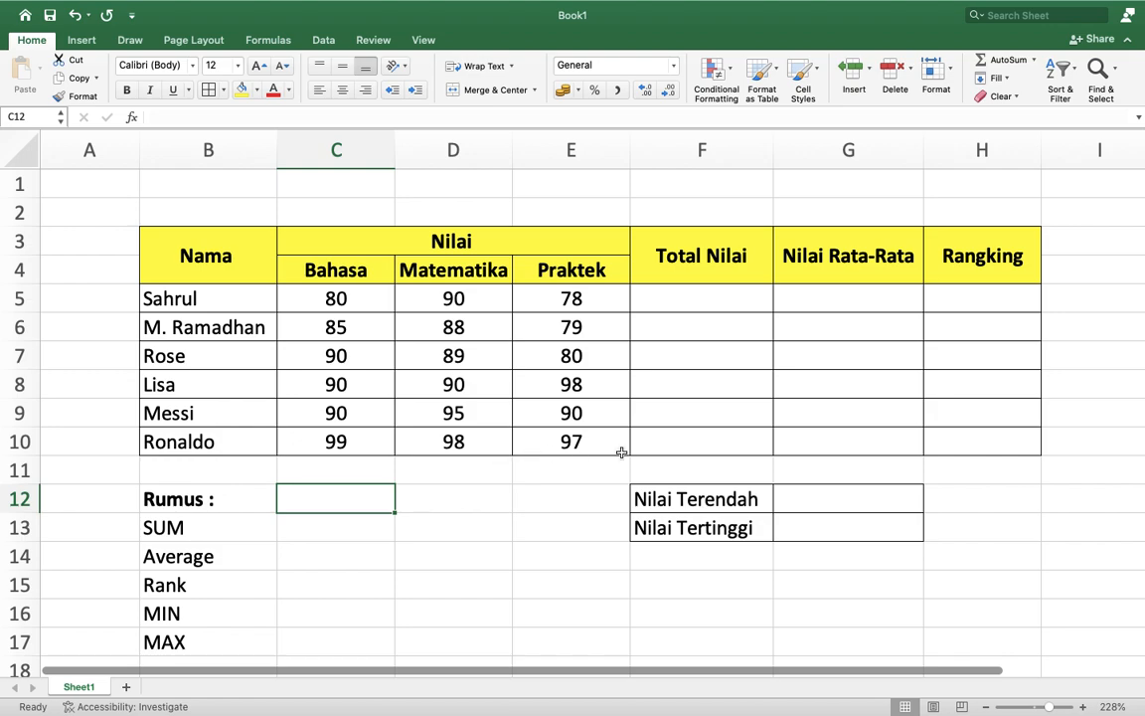
pyautogui.moveTo(210, 528); pyautogui.dragTo(202, 613)
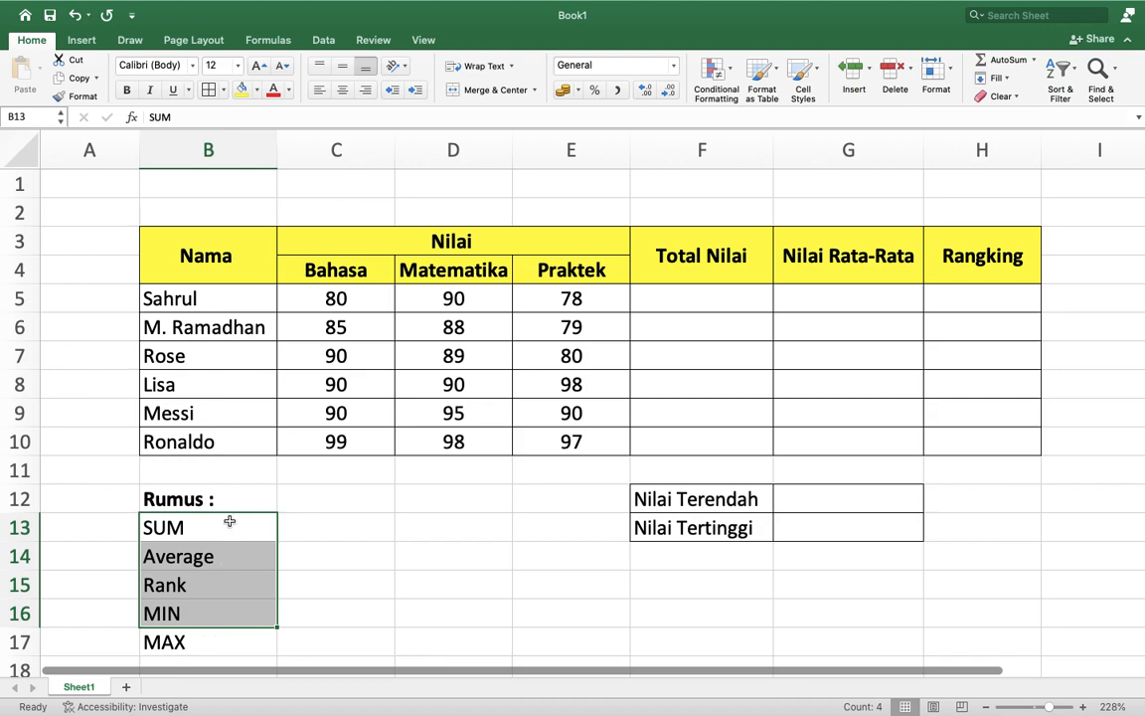
pyautogui.moveTo(230, 524); pyautogui.dragTo(224, 632)
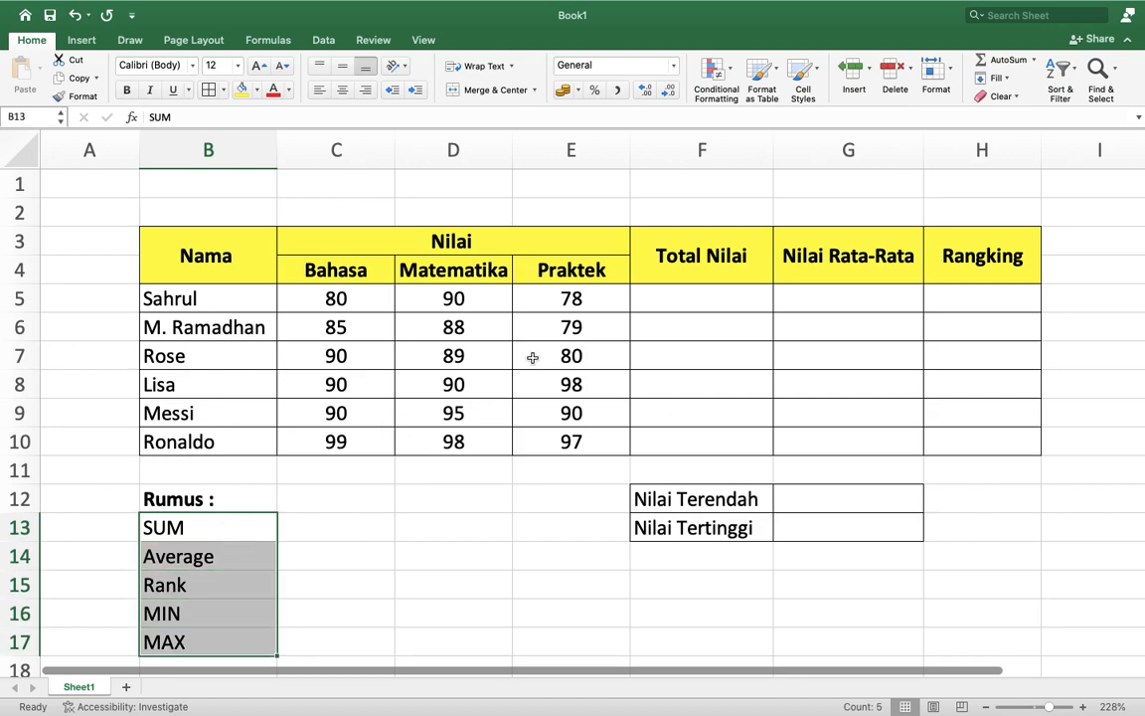
pyautogui.click(698, 301)
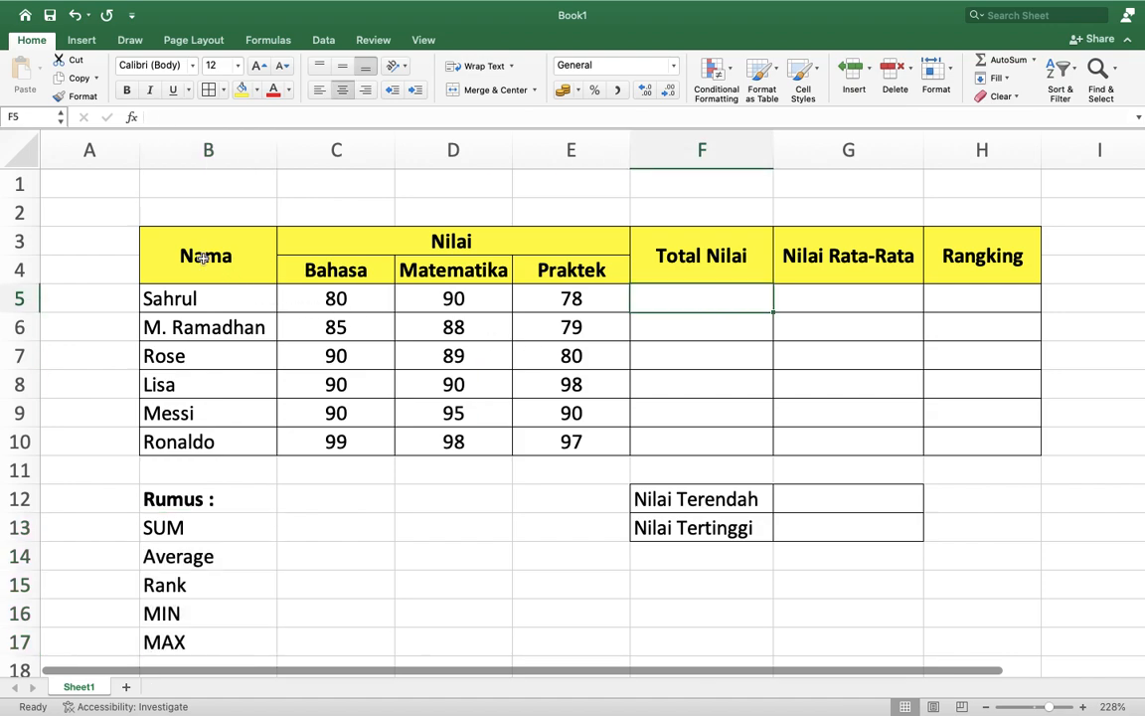
pyautogui.click(684, 324)
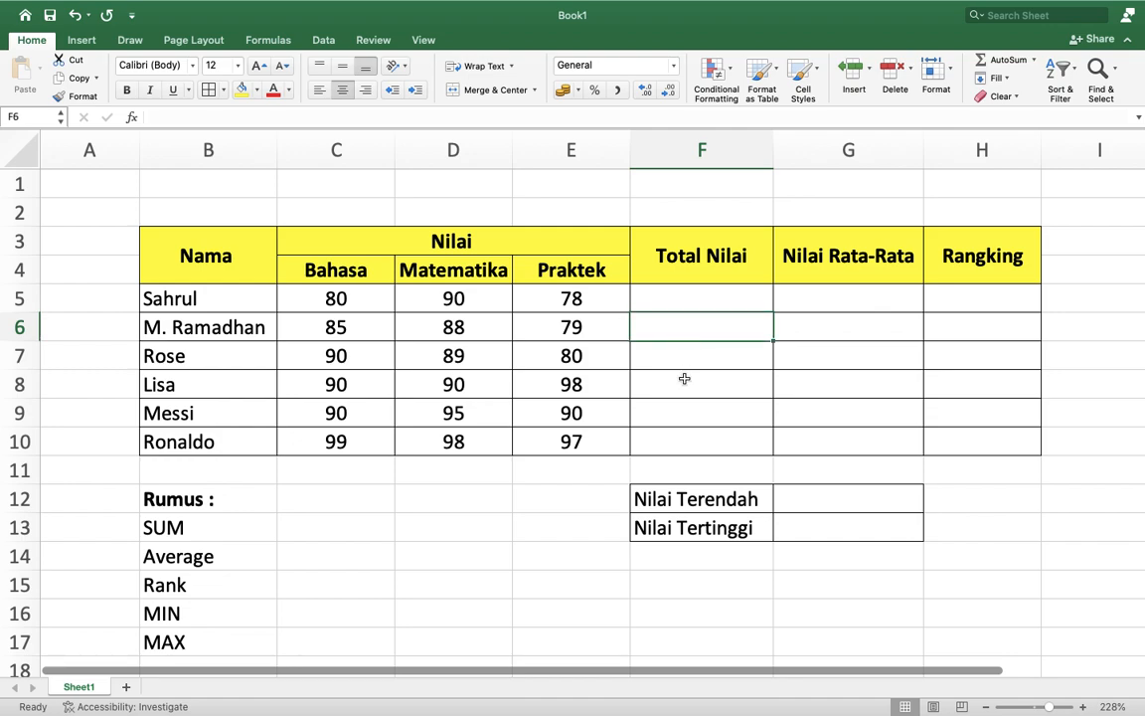
pyautogui.click(684, 303)
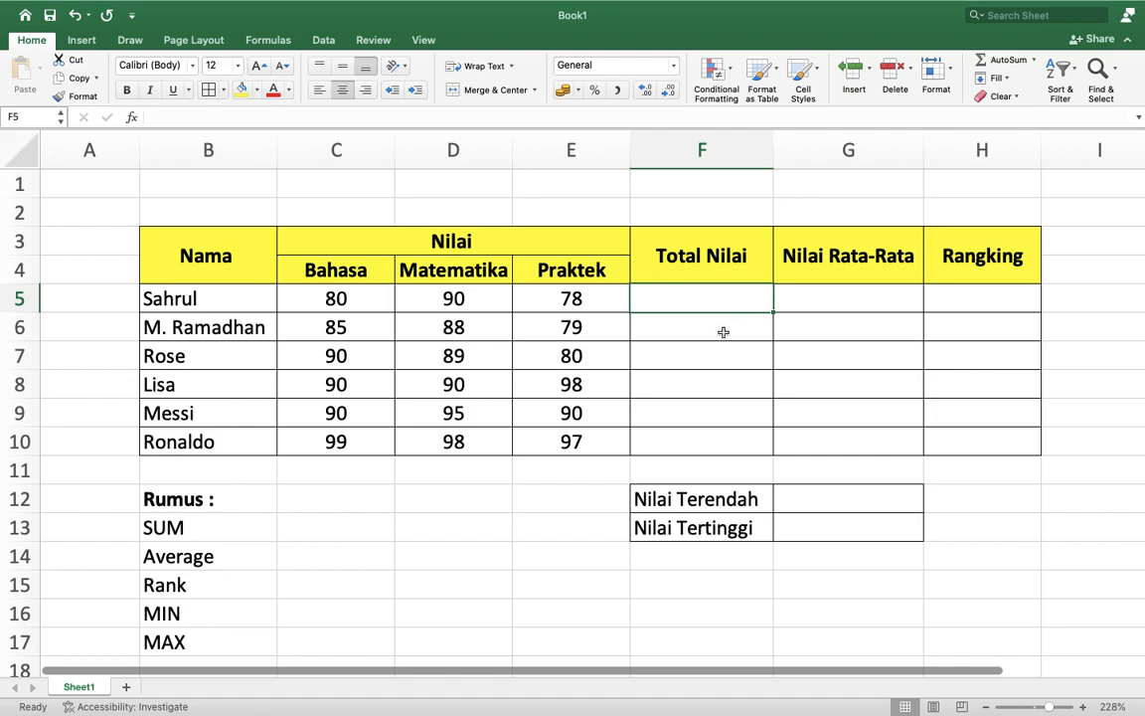
pyautogui.moveTo(695, 301); pyautogui.dragTo(706, 428)
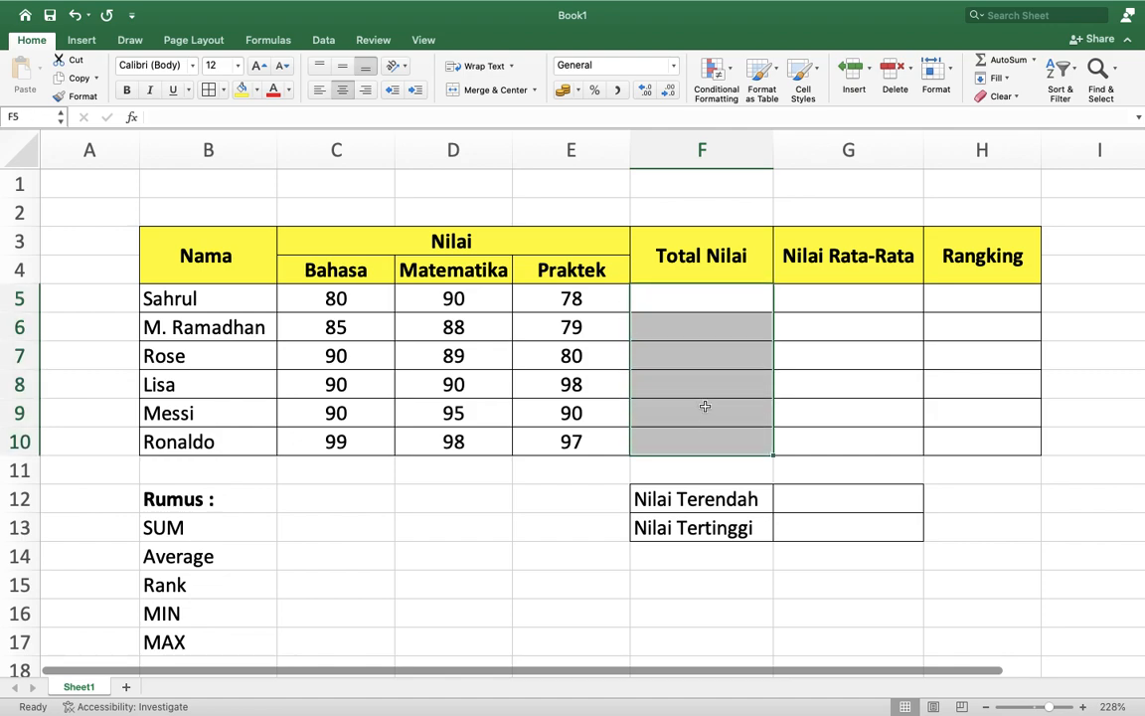
pyautogui.click(685, 298)
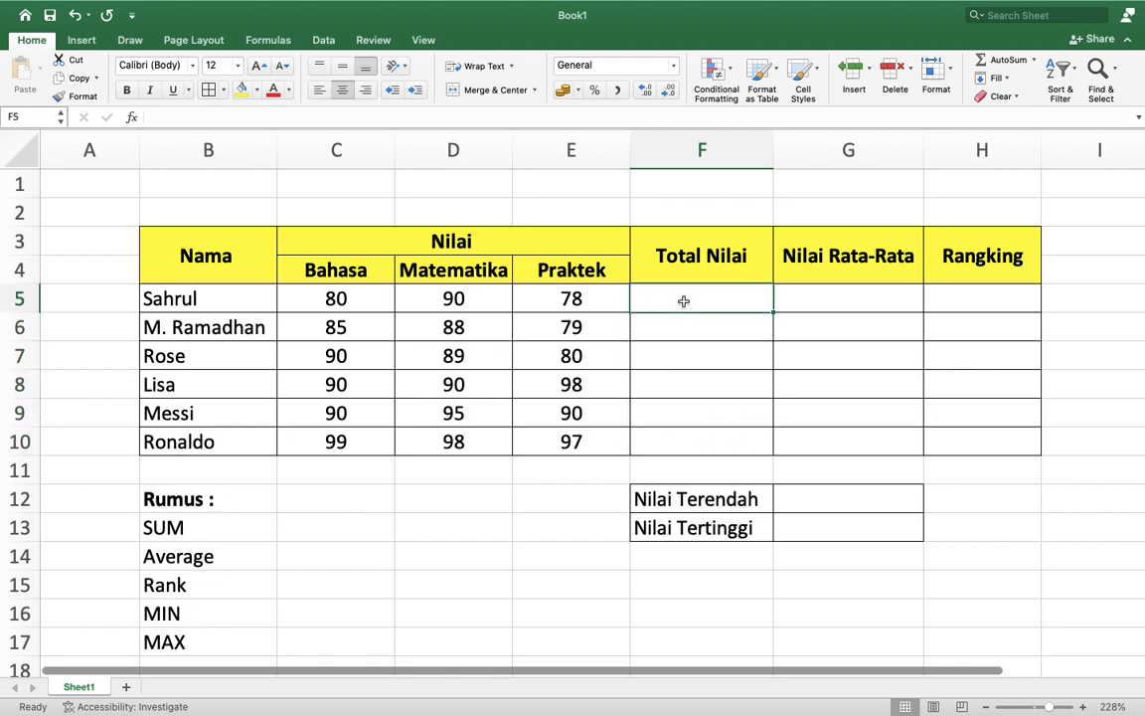
# Enter the label "SUM" in cell F2, above the Total Nilai header
pyautogui.click(676, 214)
pyautogui.write('SUM')
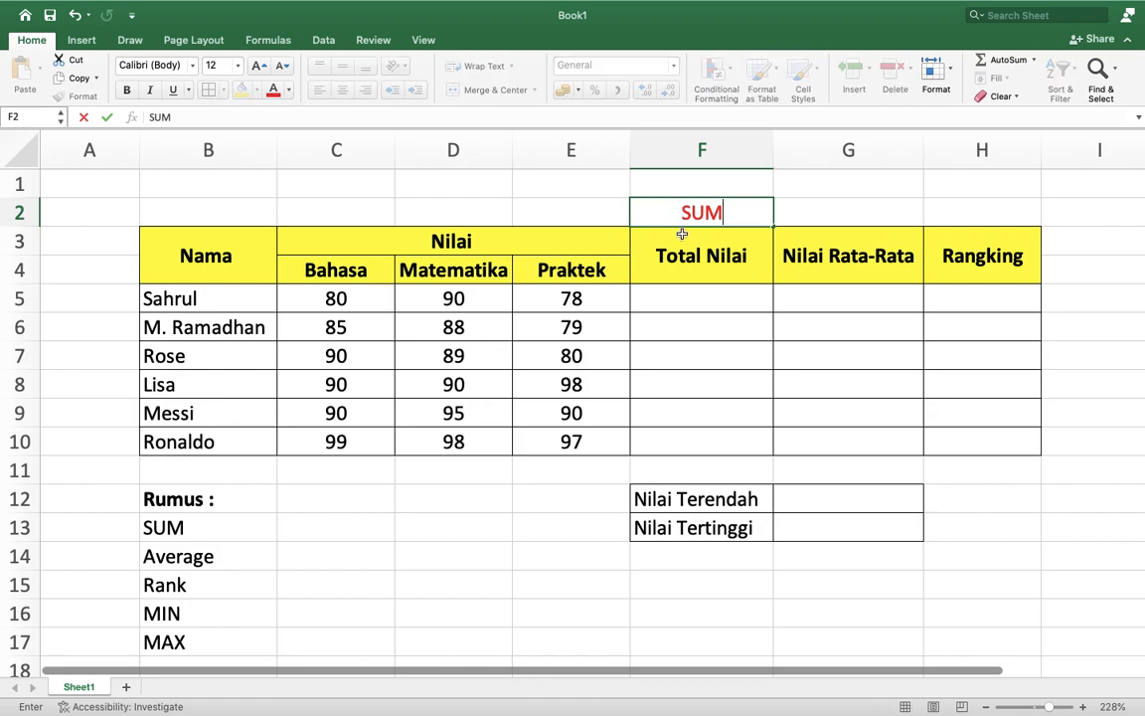
pyautogui.click(715, 358)
pyautogui.click(724, 217)
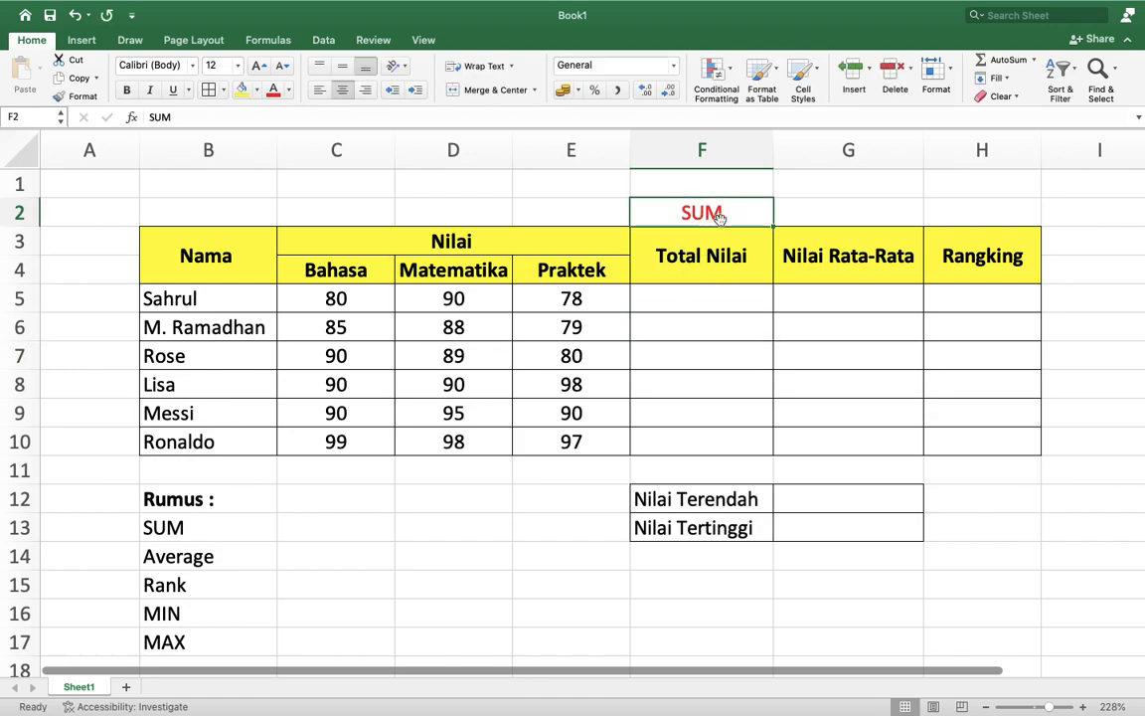
# Calculate the first student's Total Nilai in F5 with the formula =SUM(C5:E5)
pyautogui.click(690, 294)
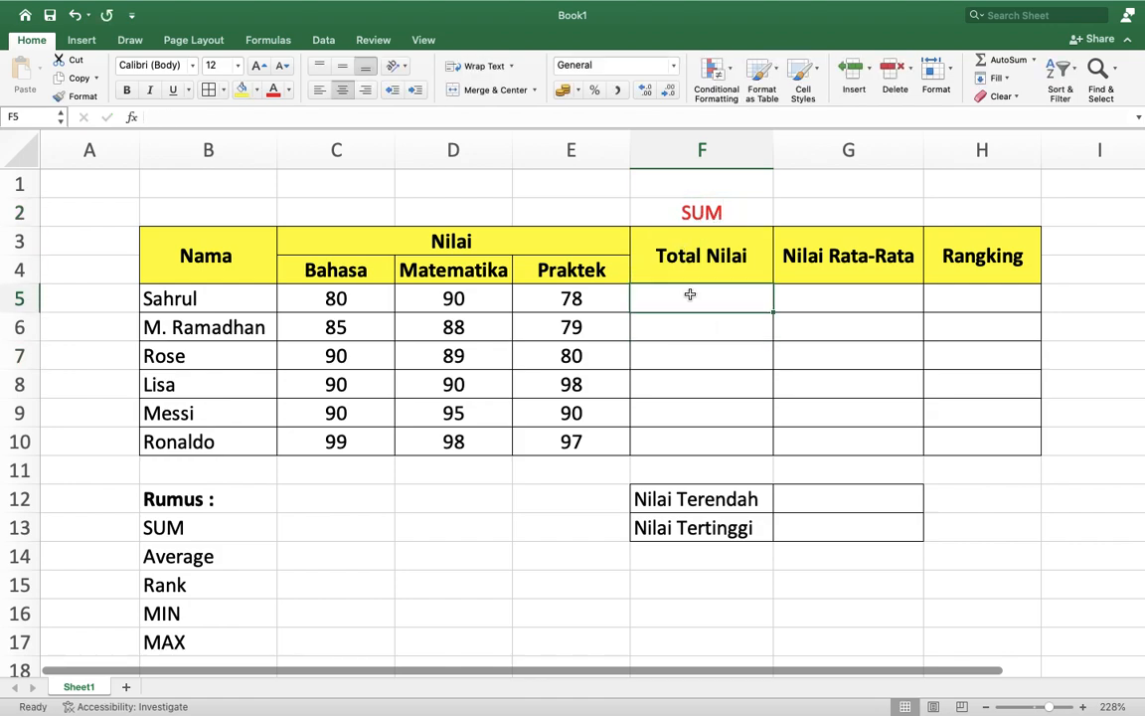
pyautogui.write('=')
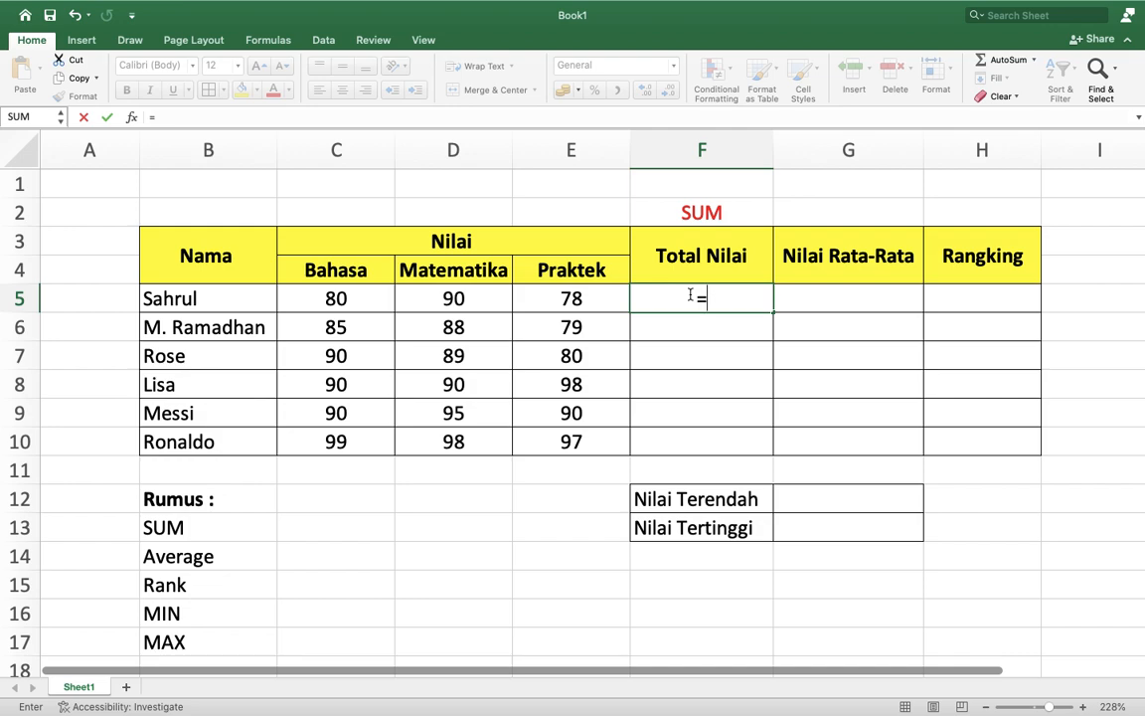
pyautogui.write('Sum')
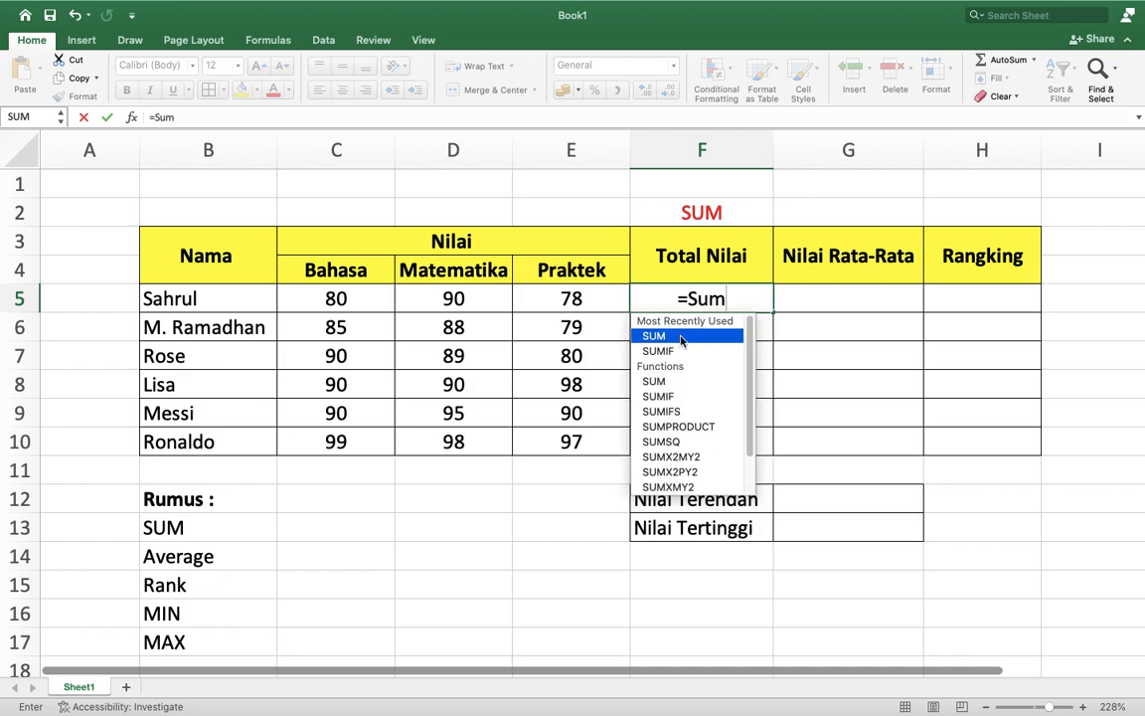
pyautogui.press('Tab')
pyautogui.write('F')
pyautogui.press('BackSpace')
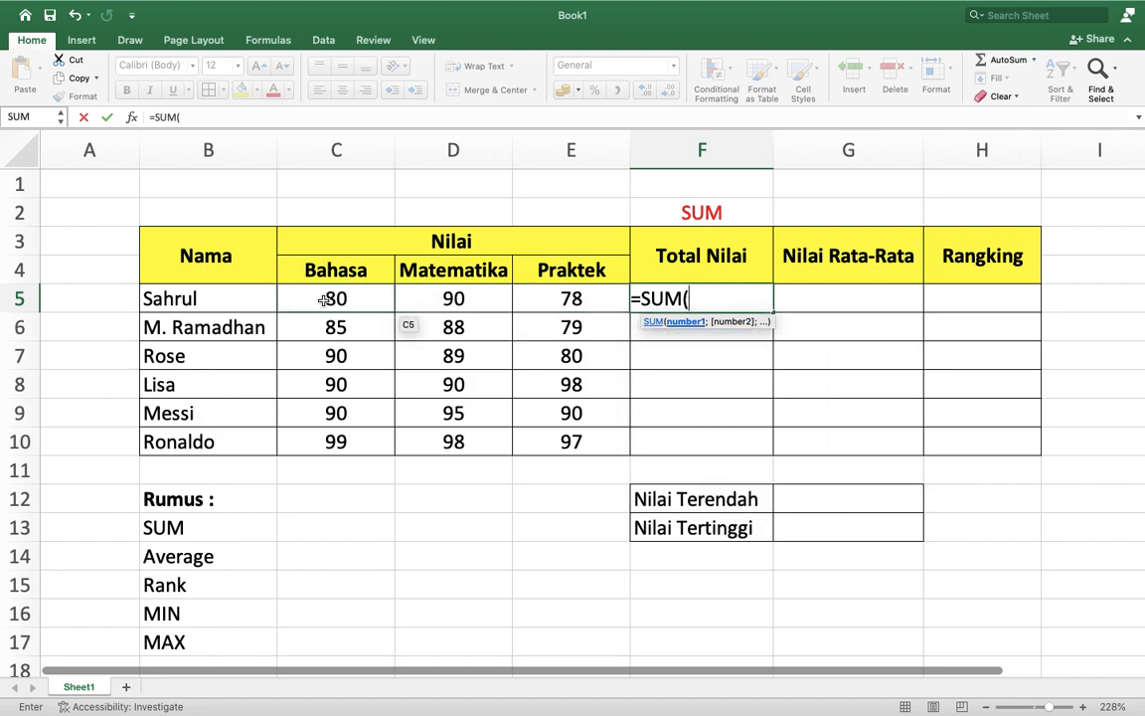
pyautogui.moveTo(320, 298); pyautogui.dragTo(555, 299)
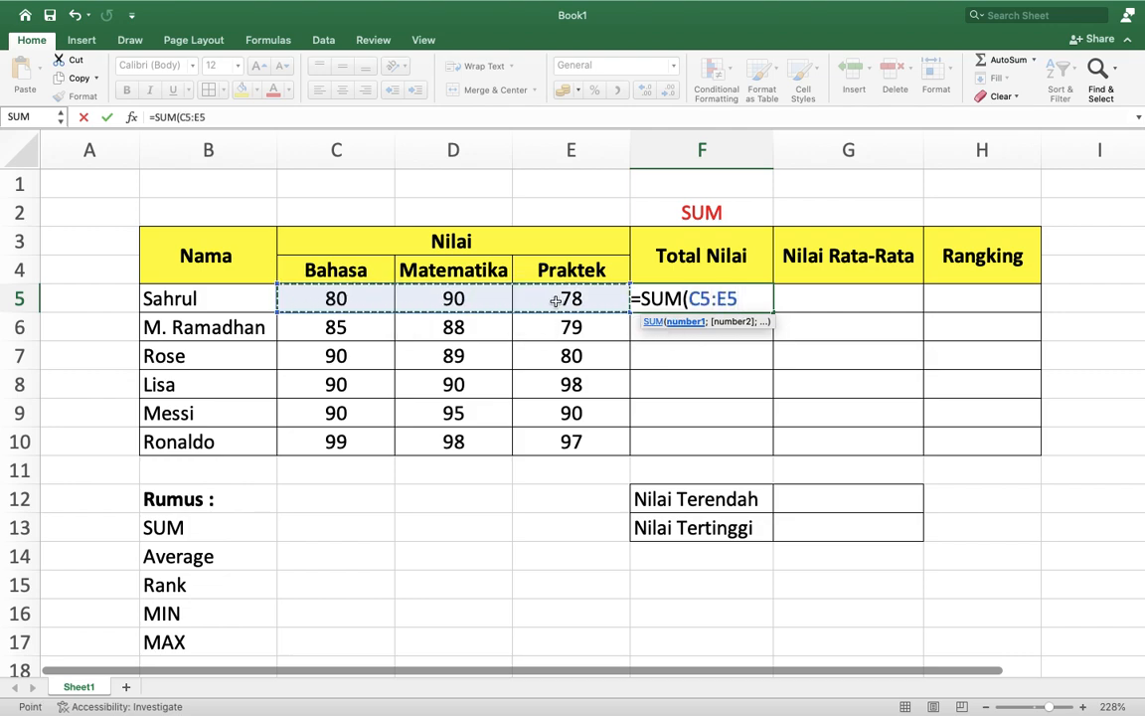
pyautogui.write(')')
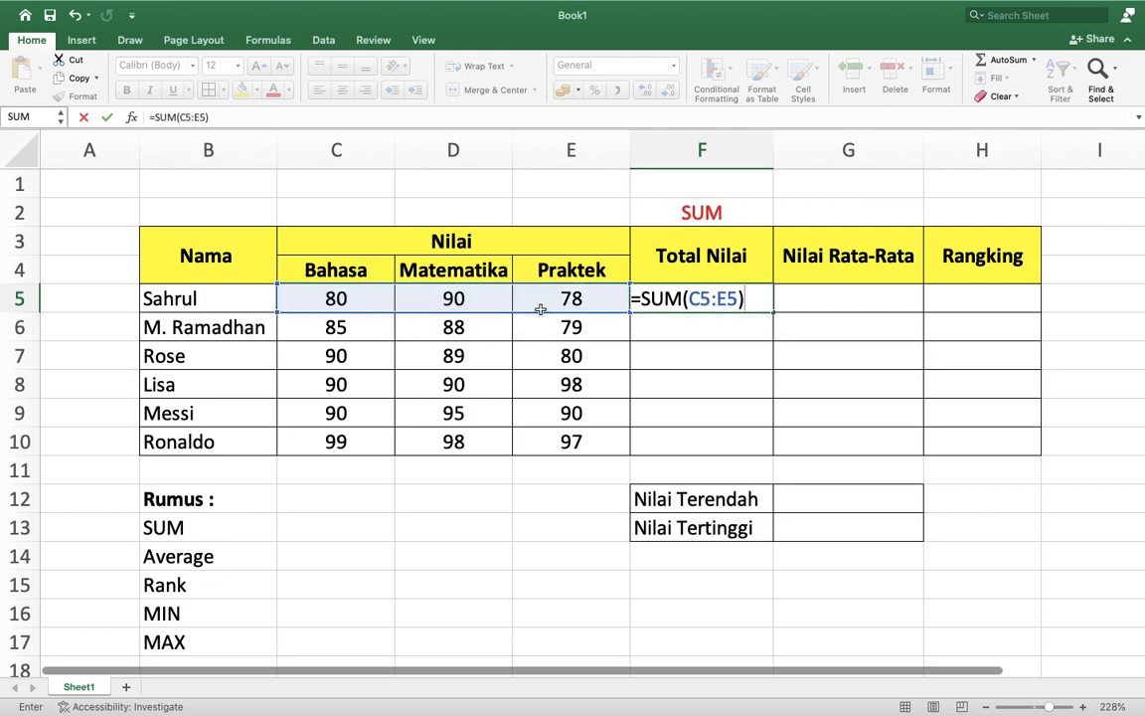
pyautogui.press('Return')
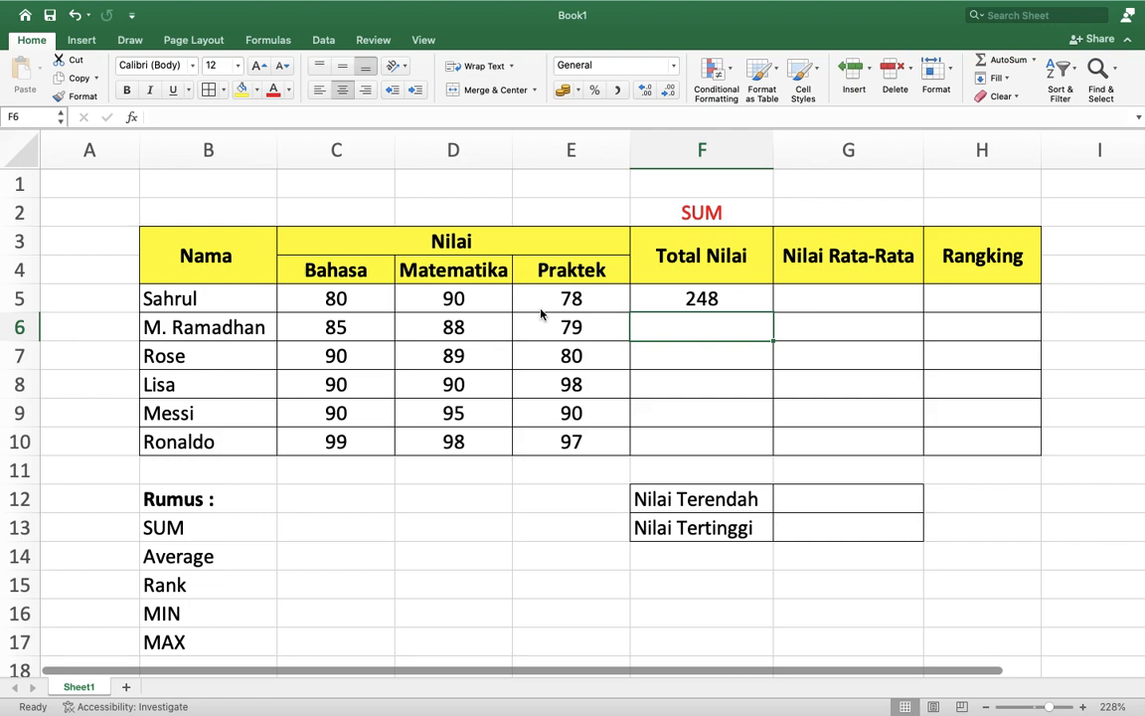
pyautogui.click(646, 298)
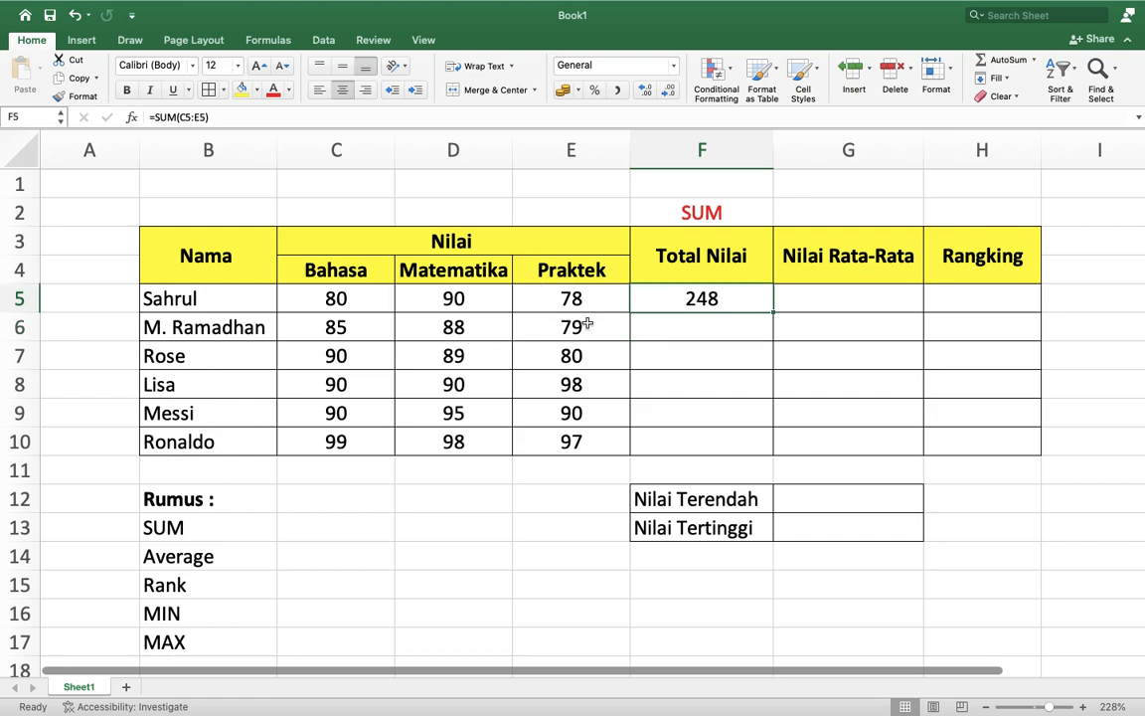
pyautogui.click(672, 329)
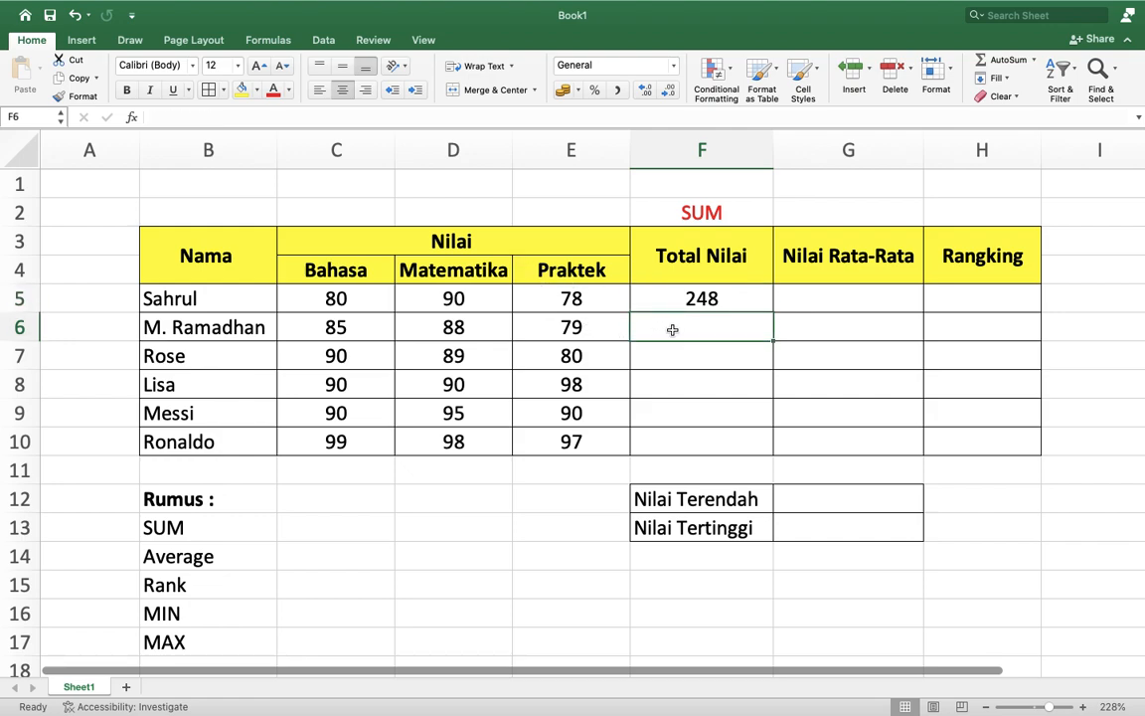
pyautogui.write('=Sum')
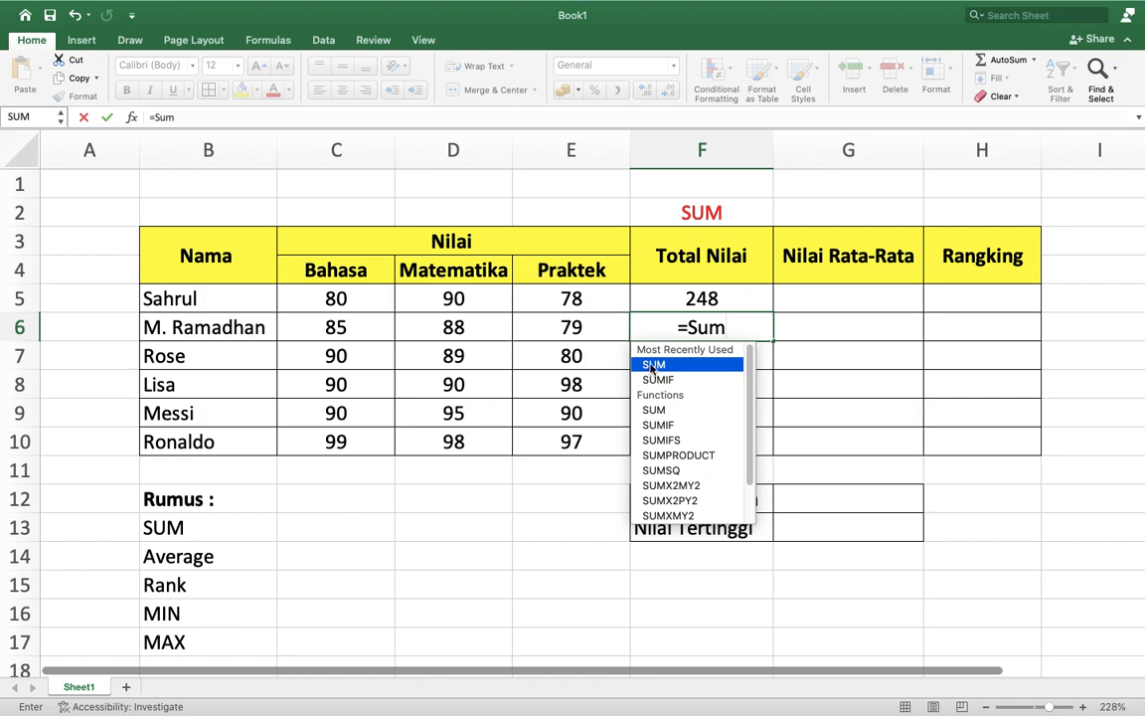
pyautogui.doubleClick(653, 366)
pyautogui.click(356, 330)
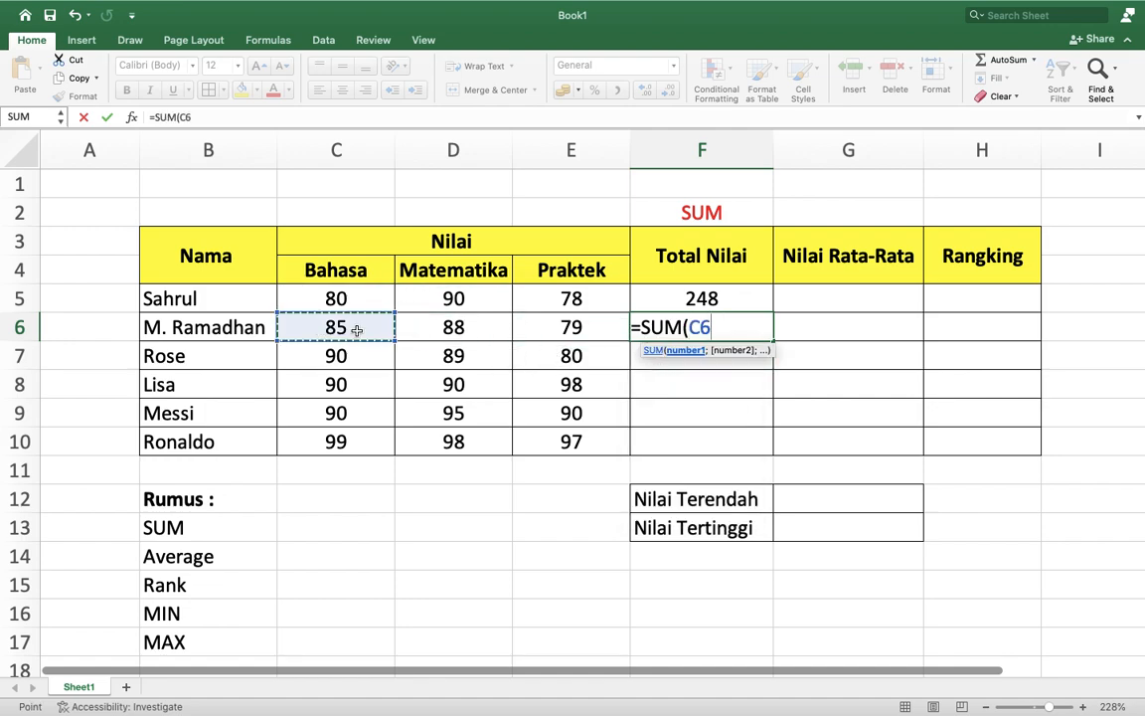
pyautogui.moveTo(355, 331); pyautogui.dragTo(557, 327)
pyautogui.press('Return')
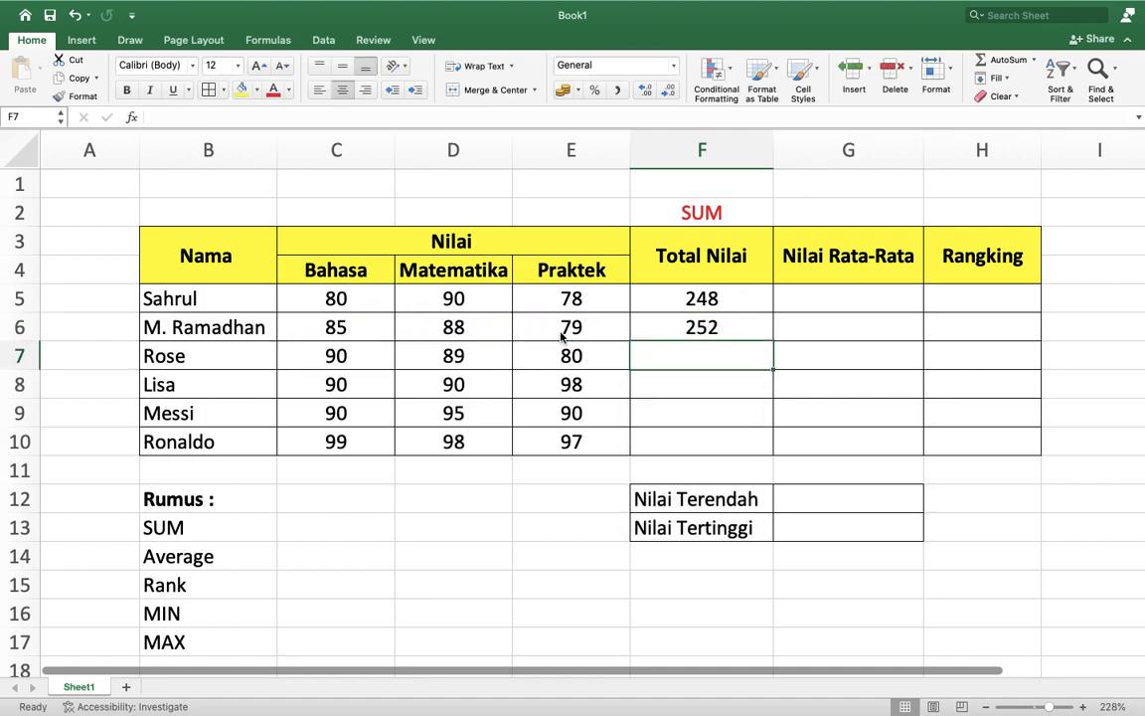
pyautogui.click(711, 329)
pyautogui.press('Delete')
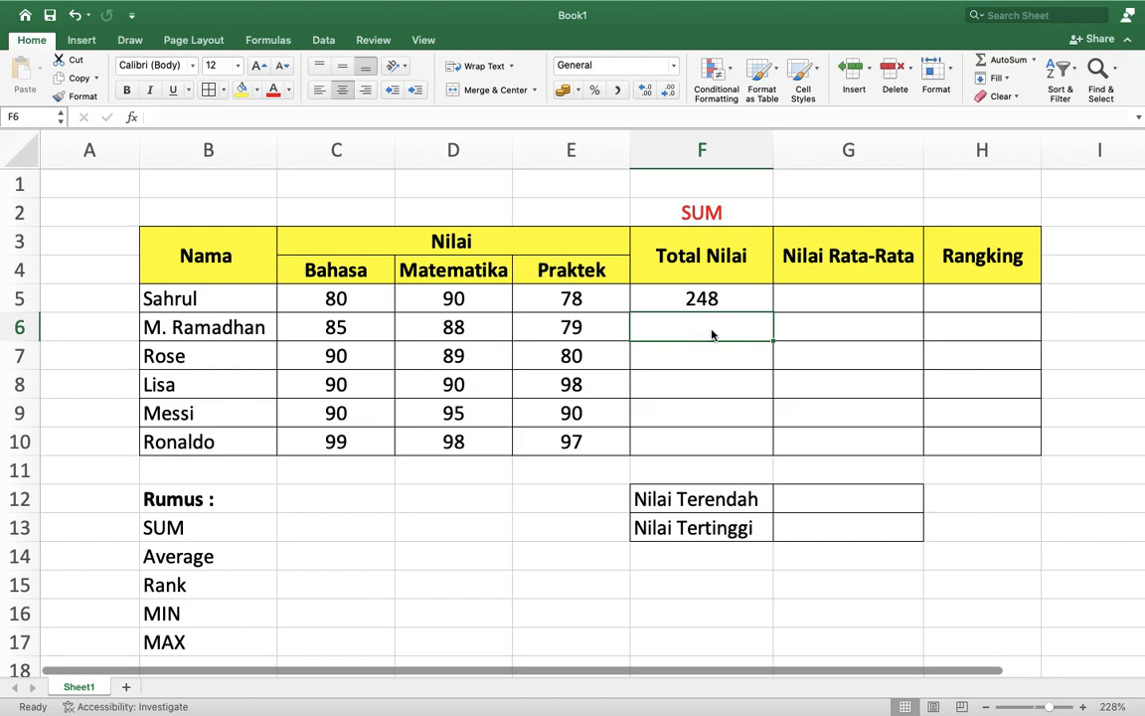
# Fill the SUM formula from F5 down through F10 to total every student's scores
pyautogui.click(703, 299)
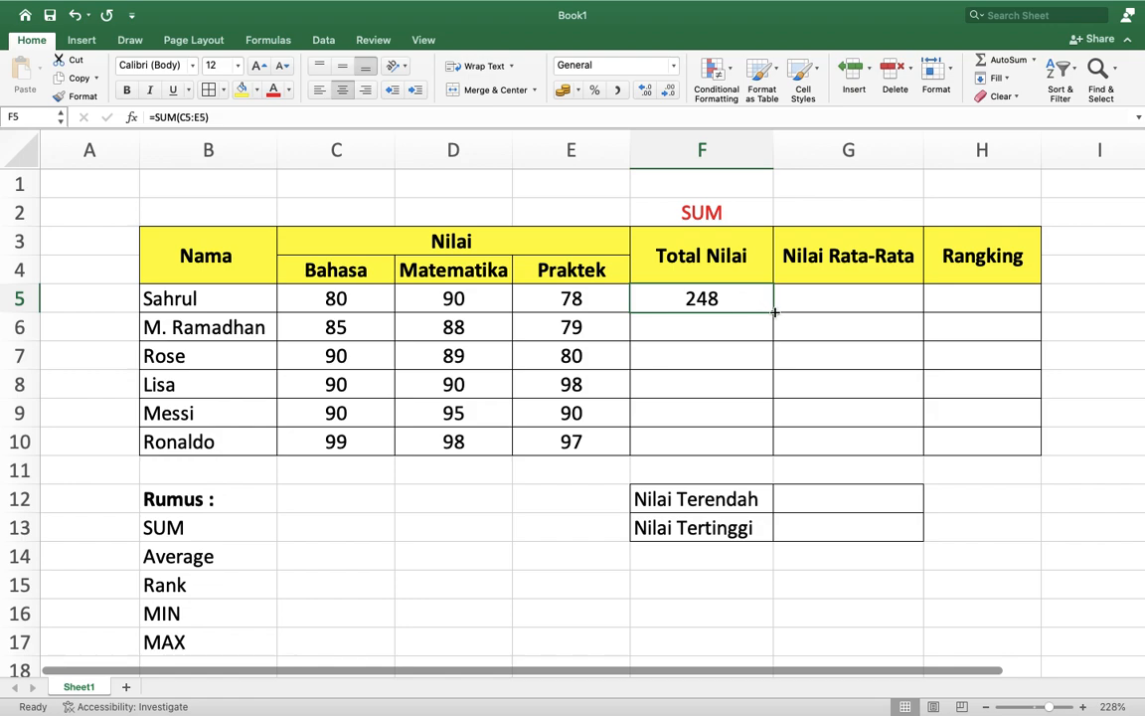
pyautogui.moveTo(775, 312); pyautogui.dragTo(710, 454)
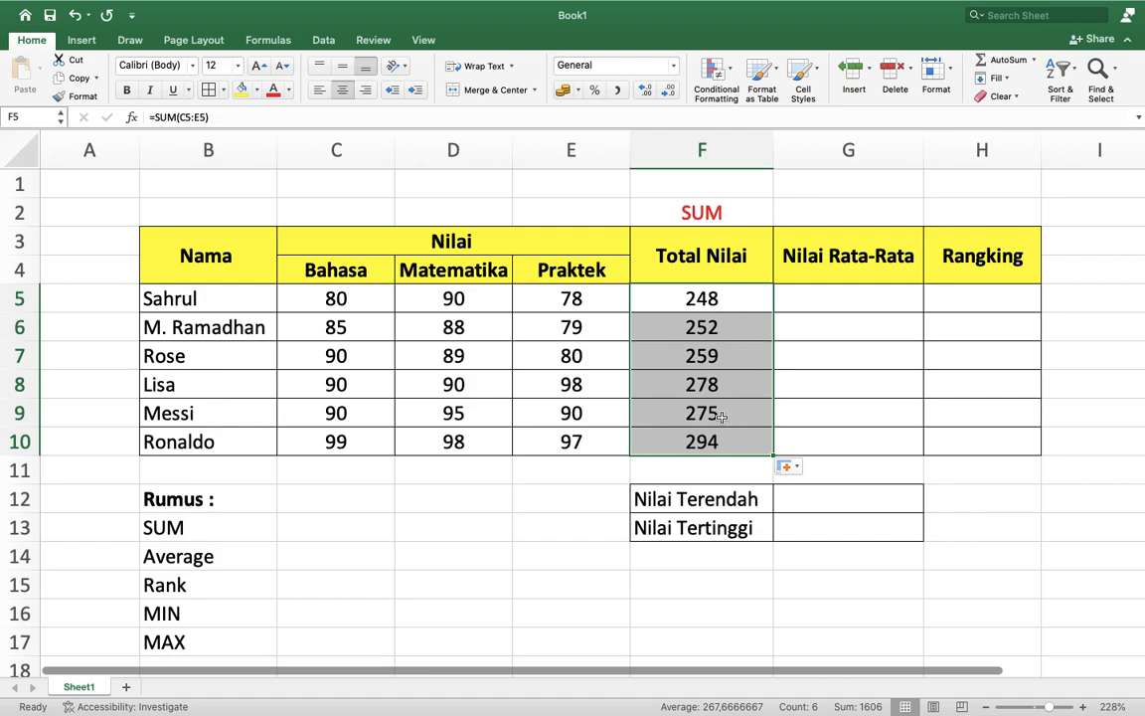
# Enter the label "Average" in cell G2, above the Nilai Rata-Rata header
pyautogui.click(843, 302)
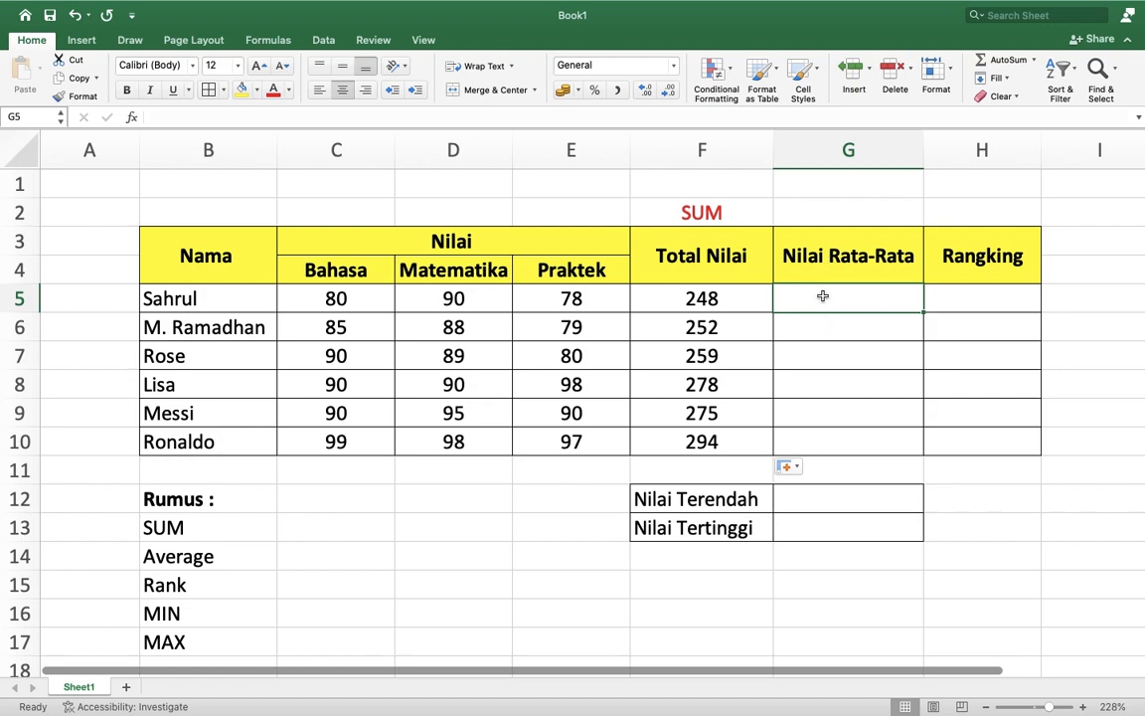
pyautogui.click(209, 556)
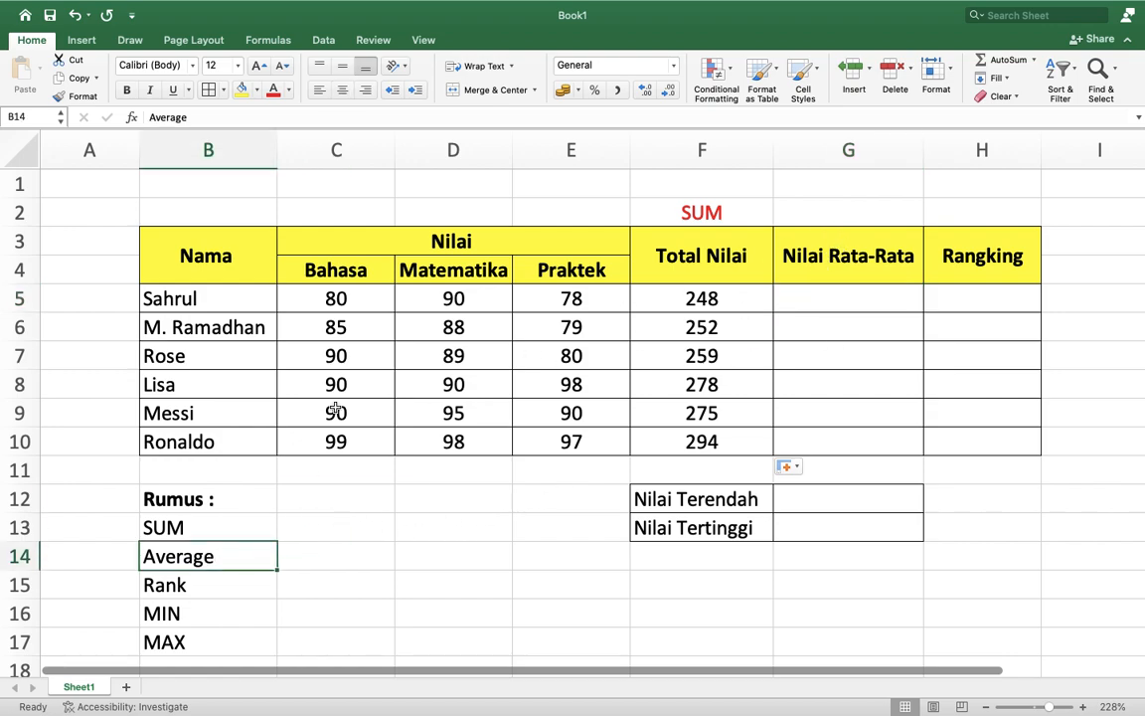
pyautogui.click(792, 217)
pyautogui.write('Av')
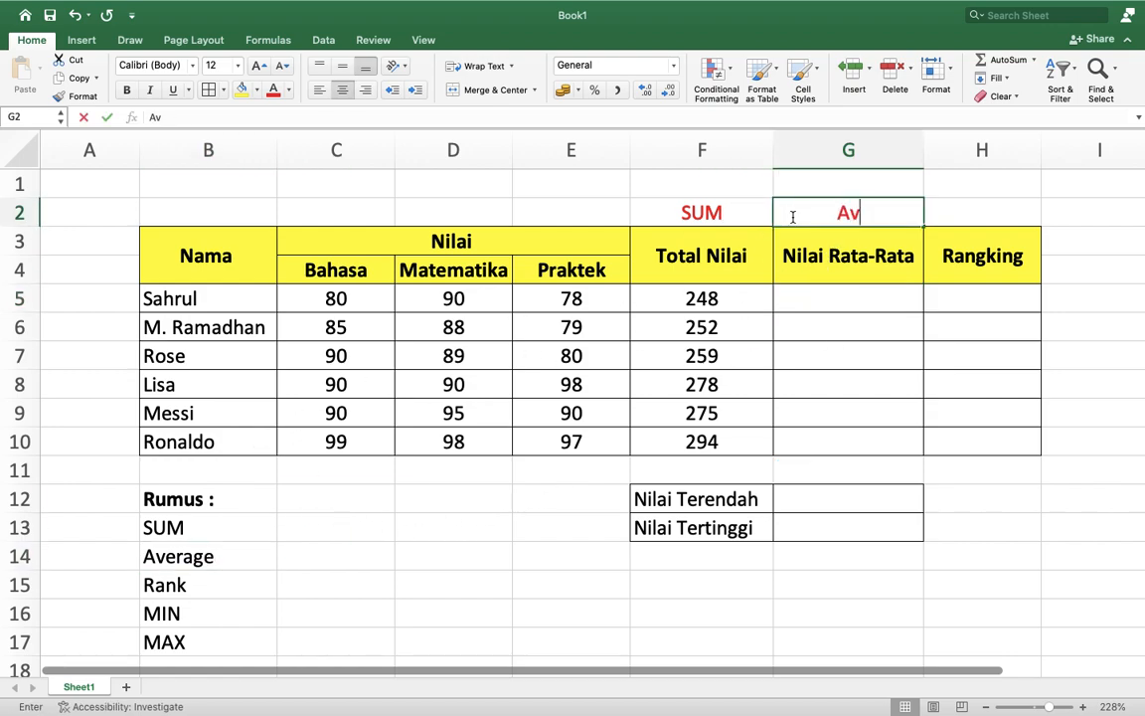
pyautogui.write('erage')
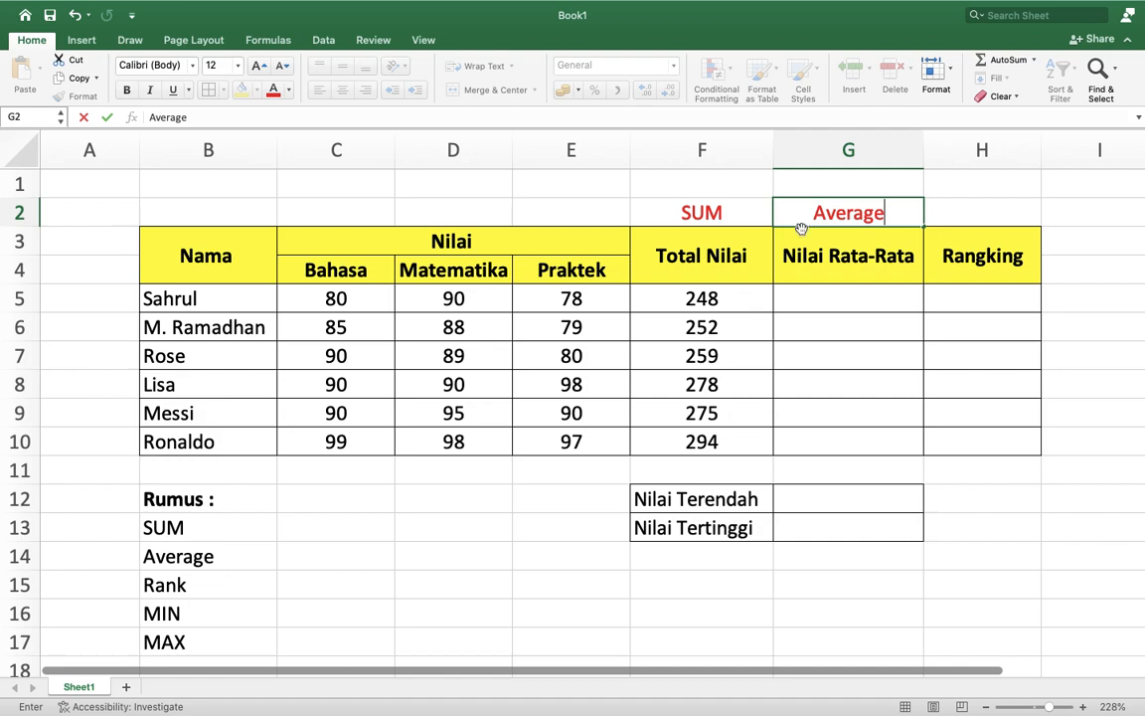
# Calculate the first student's Nilai Rata-Rata in G5 with the formula =AVERAGE(C5:E5)
pyautogui.click(823, 301)
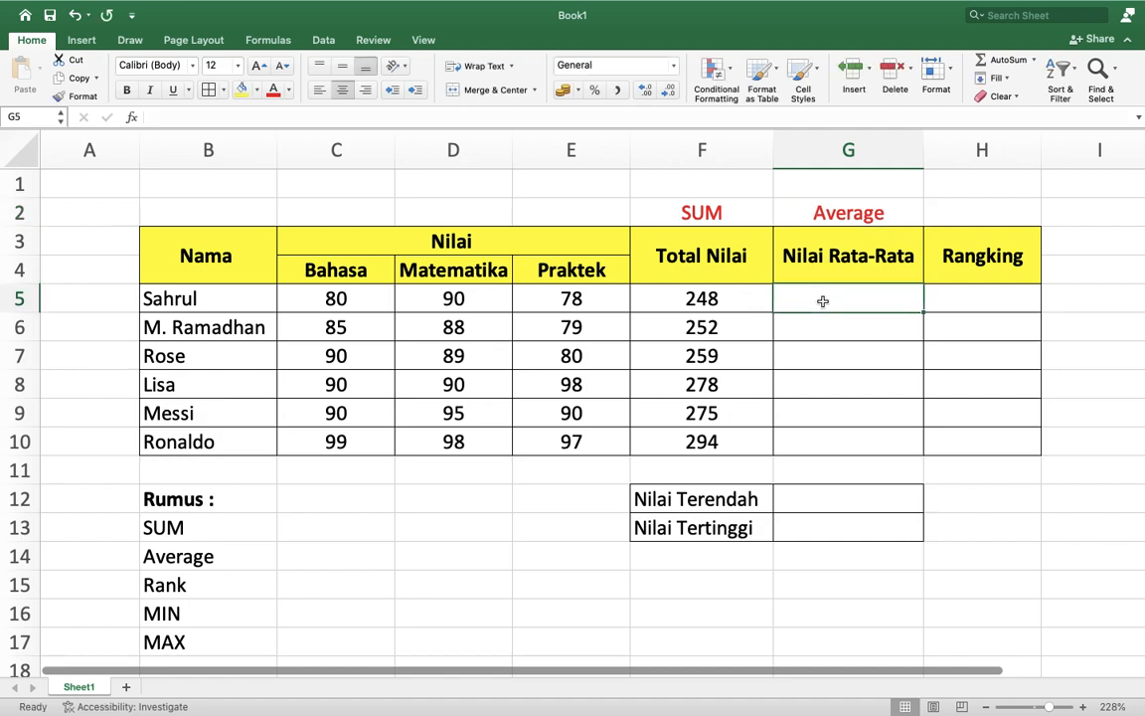
pyautogui.write('=')
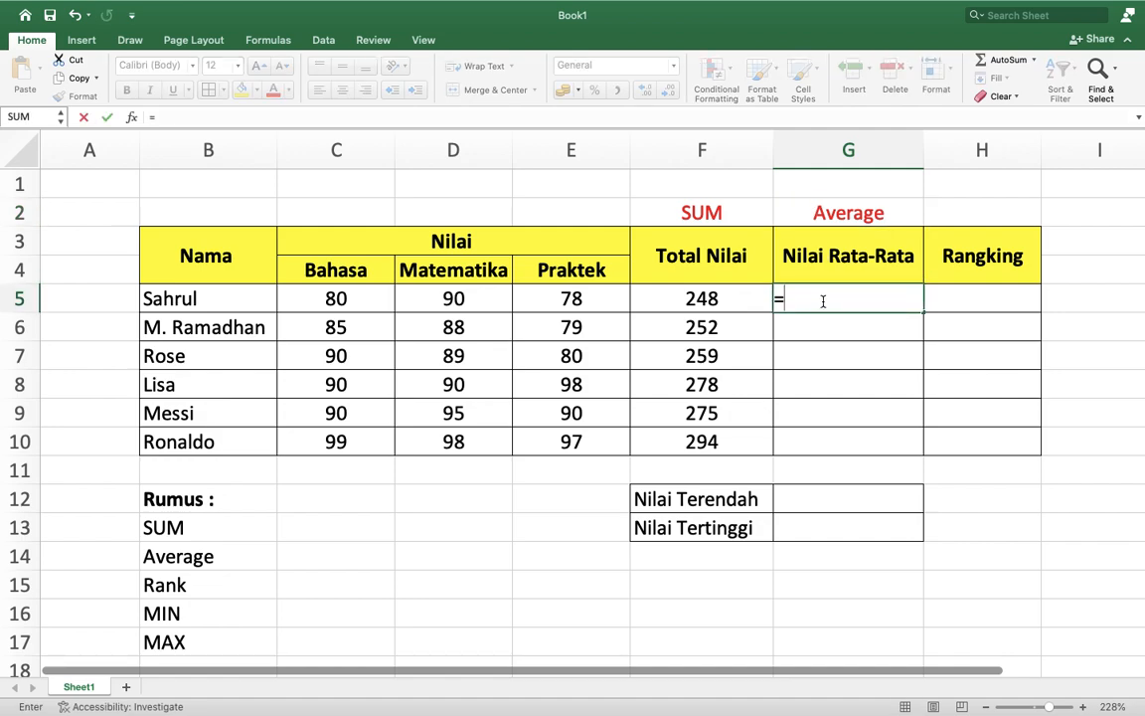
pyautogui.write('Ave')
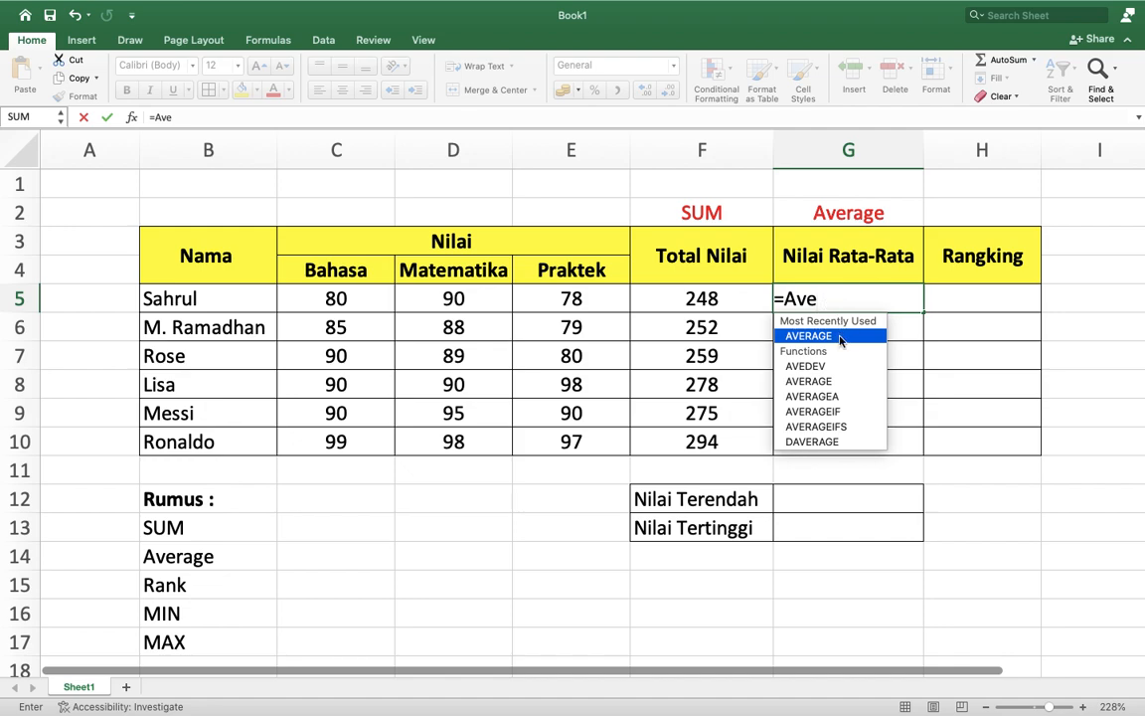
pyautogui.doubleClick(825, 337)
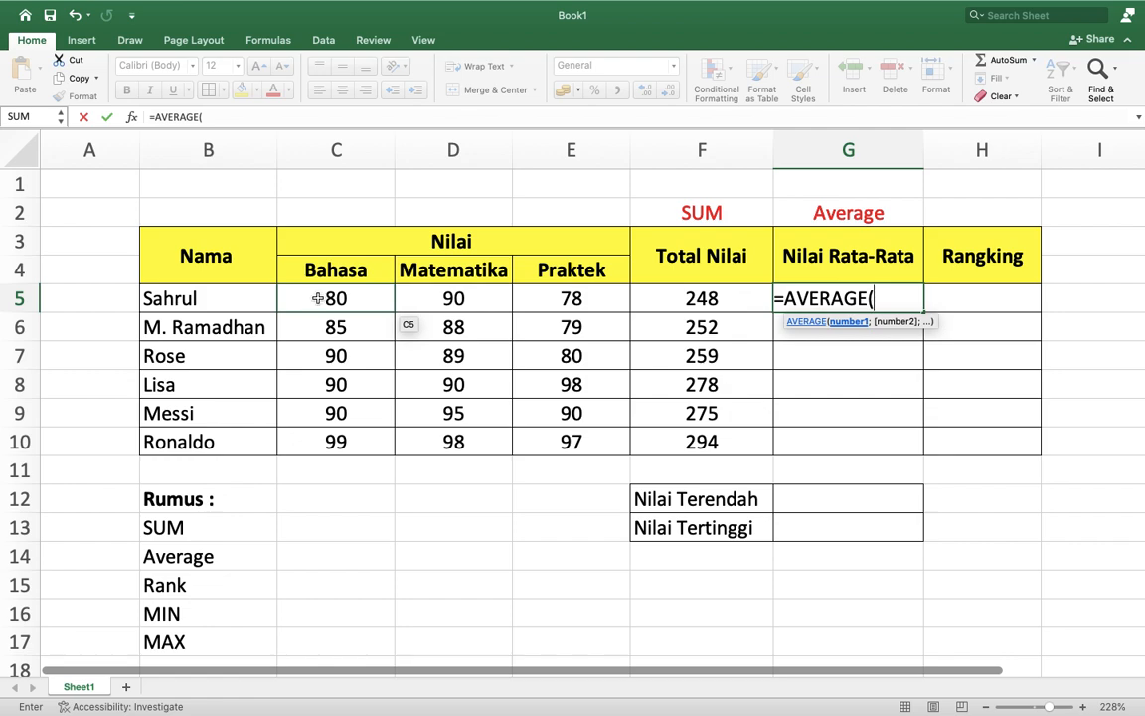
pyautogui.moveTo(314, 298); pyautogui.dragTo(588, 298)
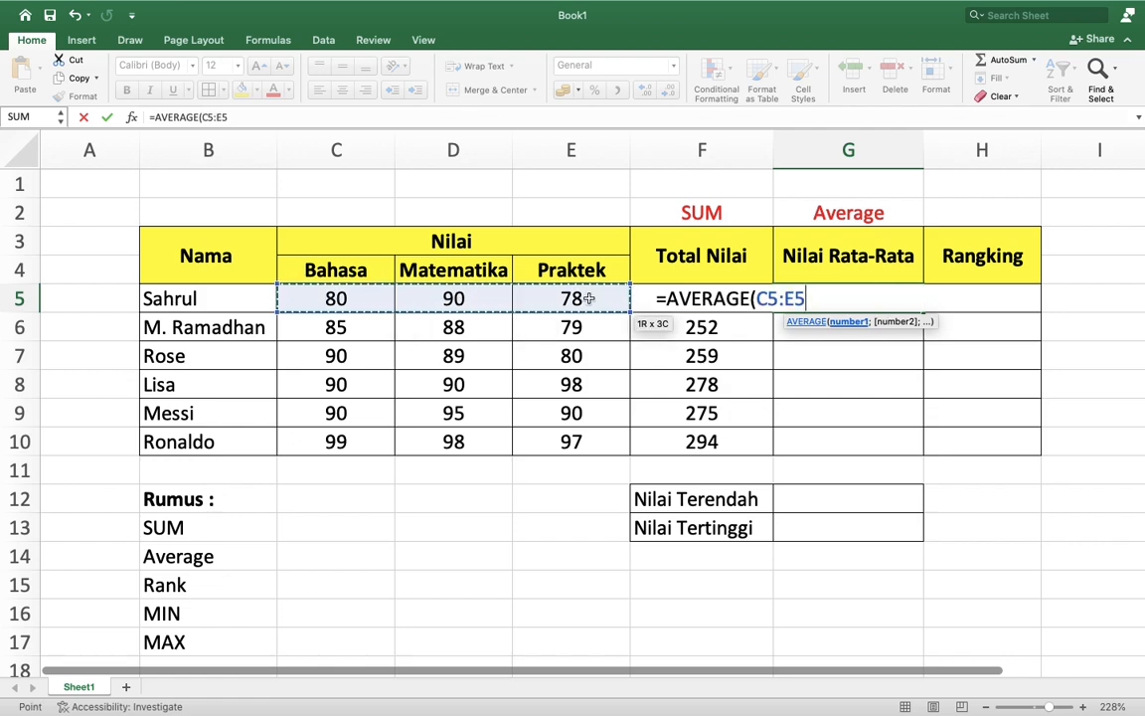
pyautogui.write(')')
pyautogui.press('Return')
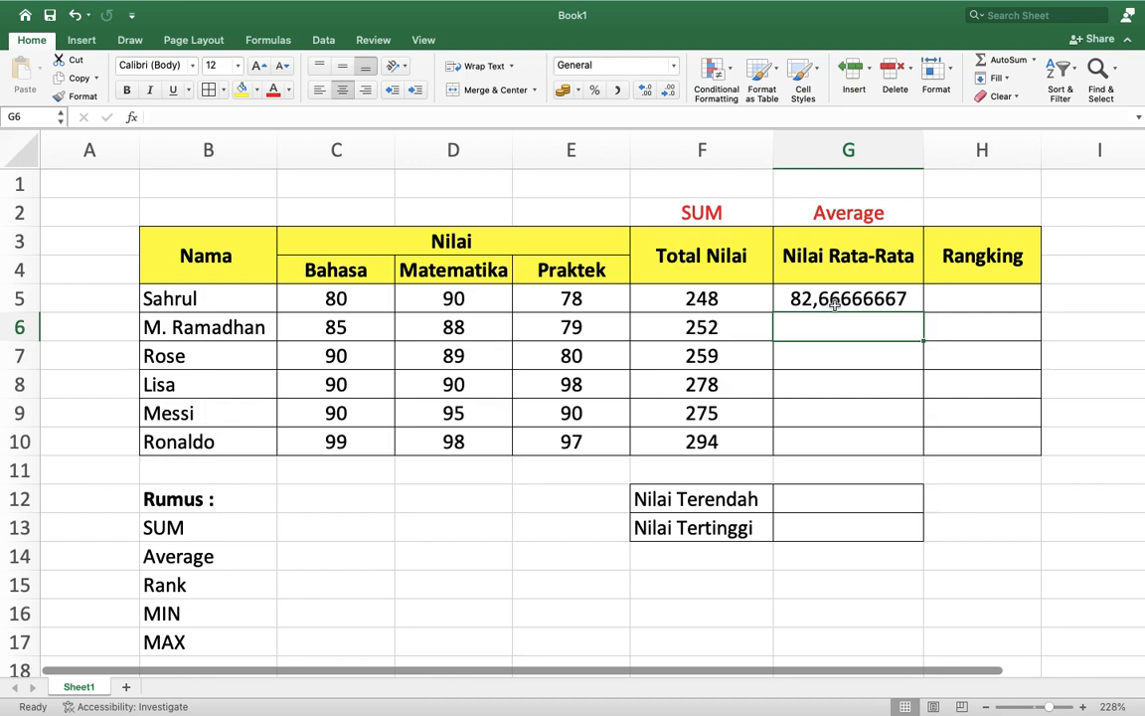
pyautogui.click(835, 304)
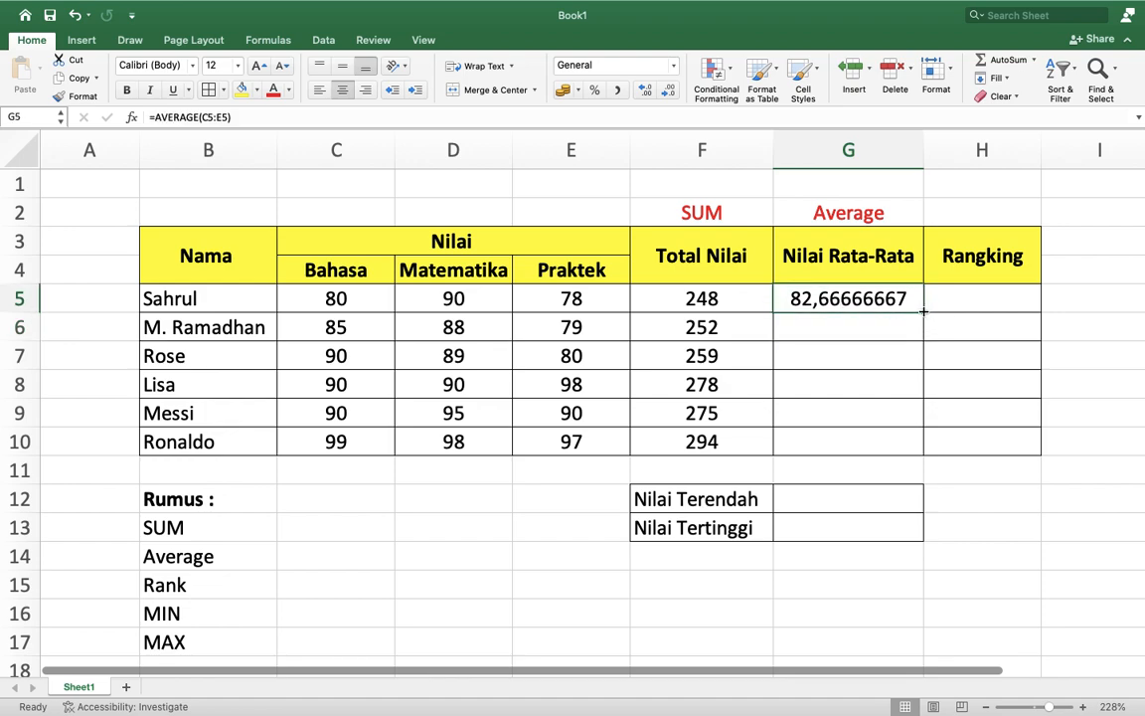
pyautogui.doubleClick(924, 311)
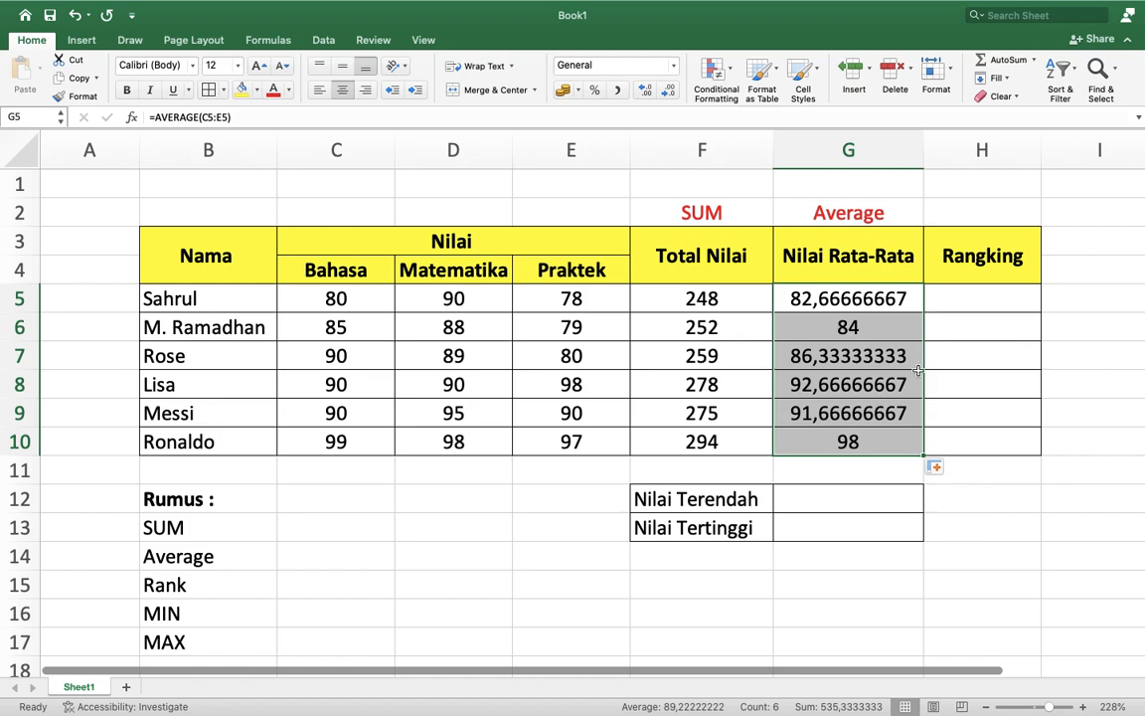
pyautogui.press('super+z')
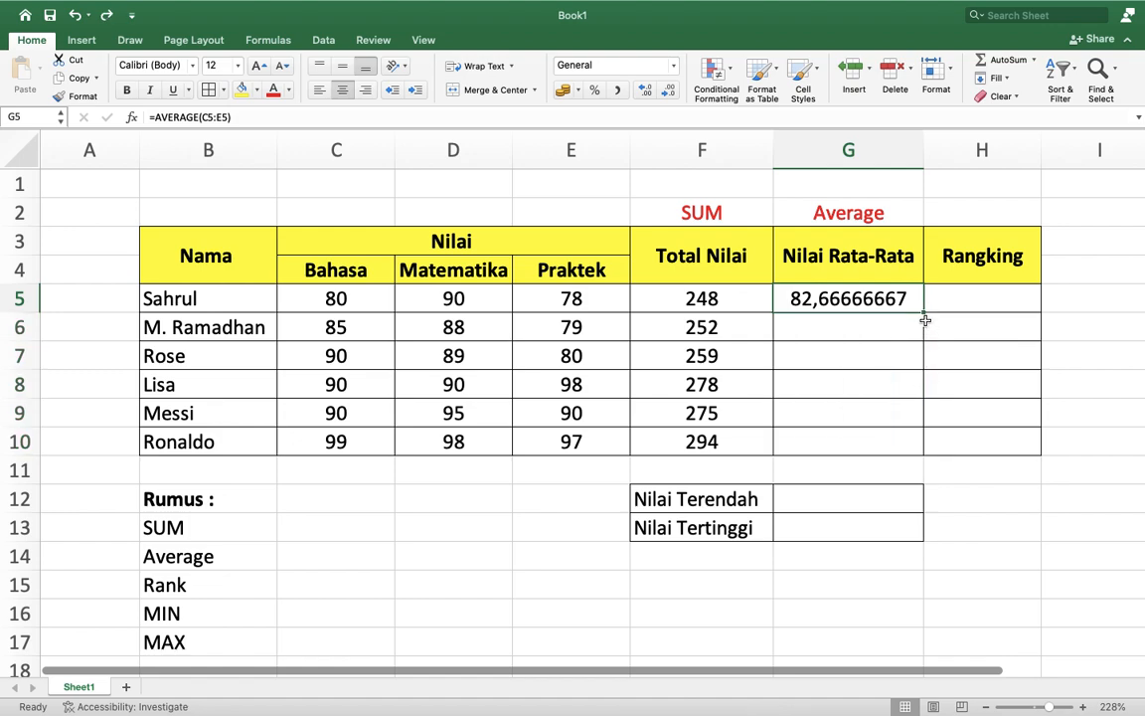
pyautogui.moveTo(924, 314); pyautogui.dragTo(926, 442)
pyautogui.press('super+z')
# Fill the AVERAGE formula from G5 down through G10 to average every student's scores
pyautogui.doubleClick(923, 311)
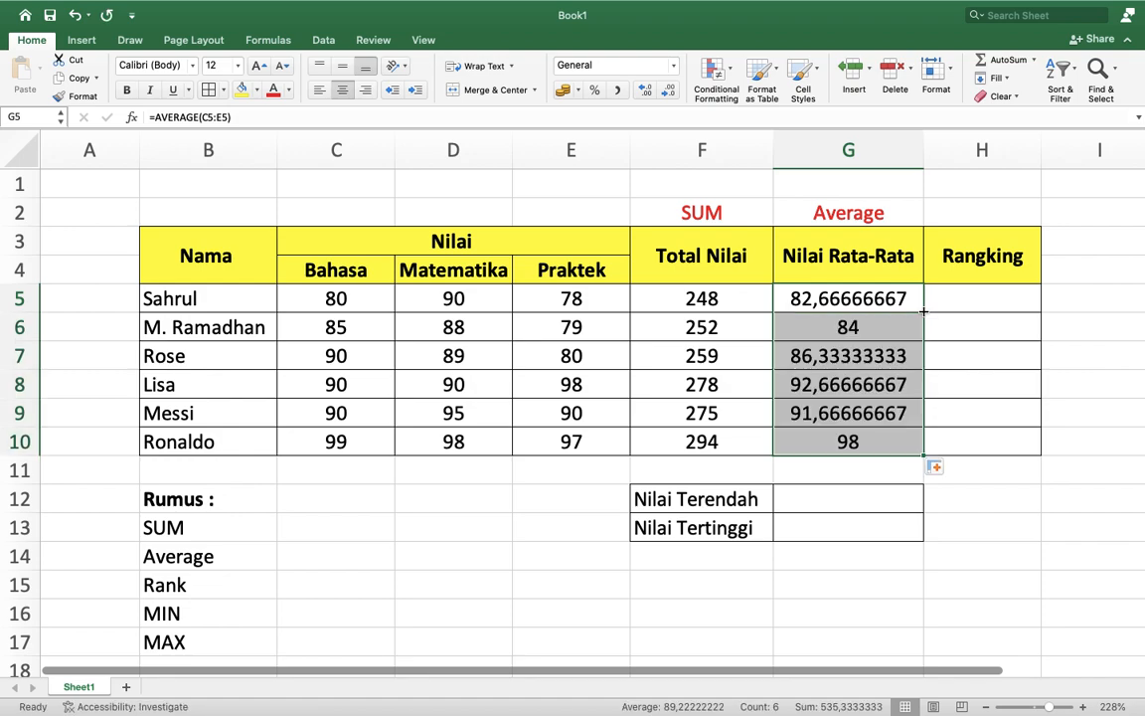
pyautogui.click(835, 442)
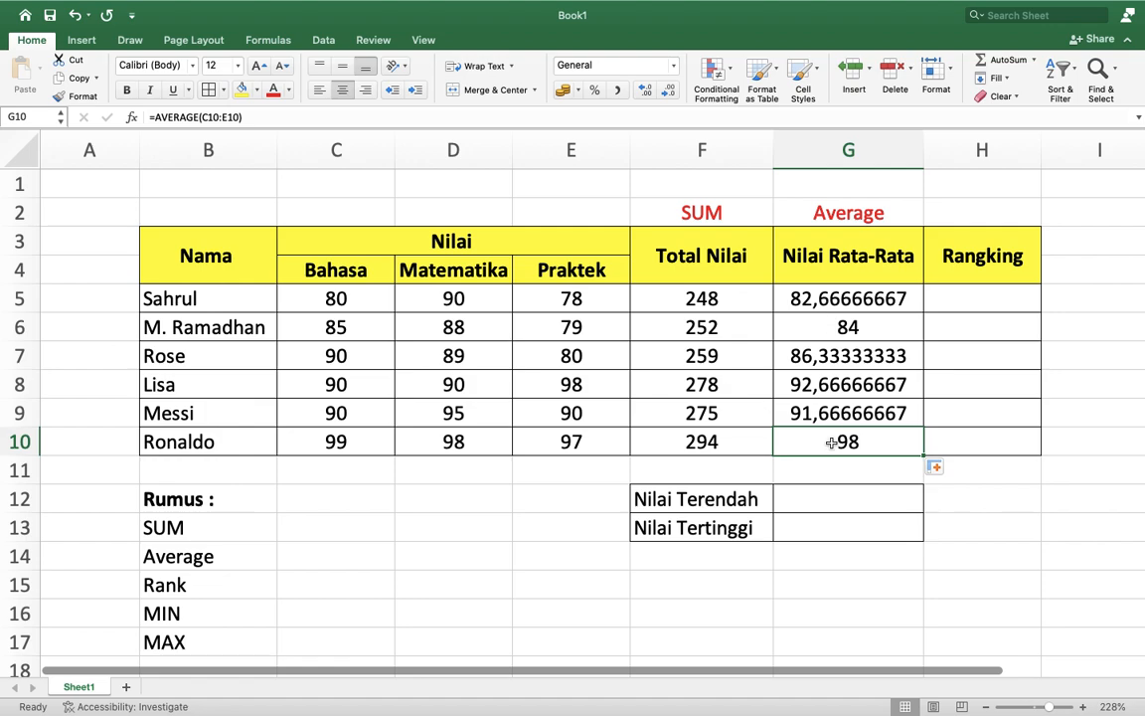
# Enter the label "Rank" in cell H2, above the Rangking header
pyautogui.click(947, 209)
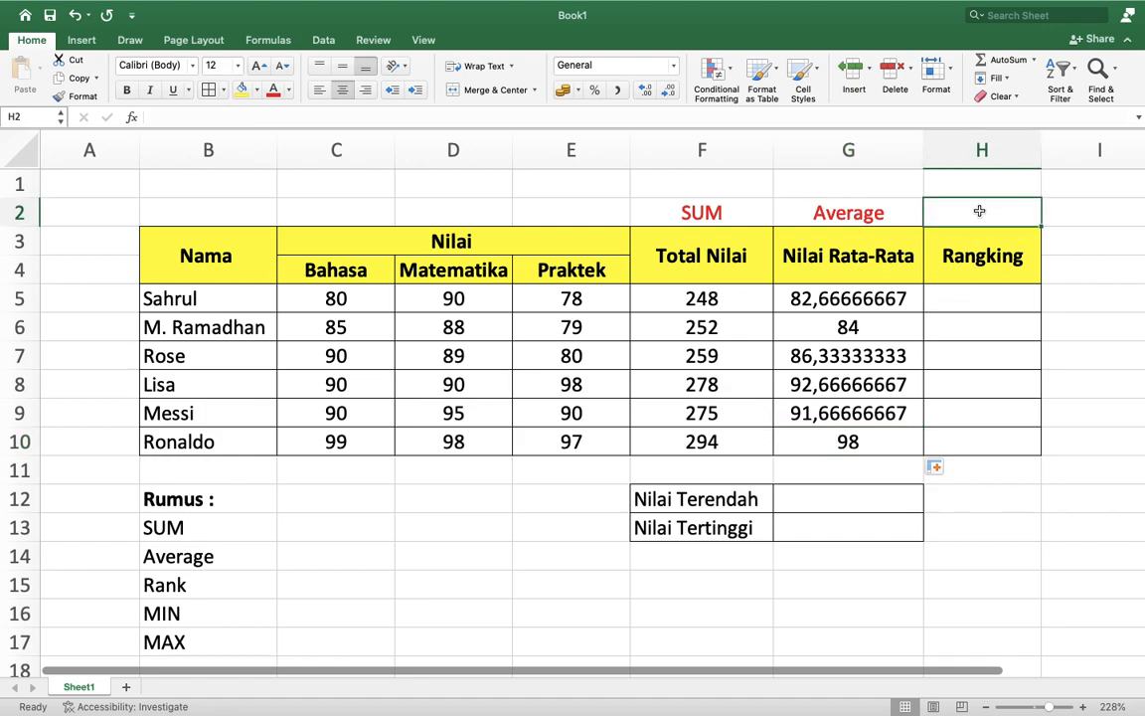
pyautogui.write('Rank')
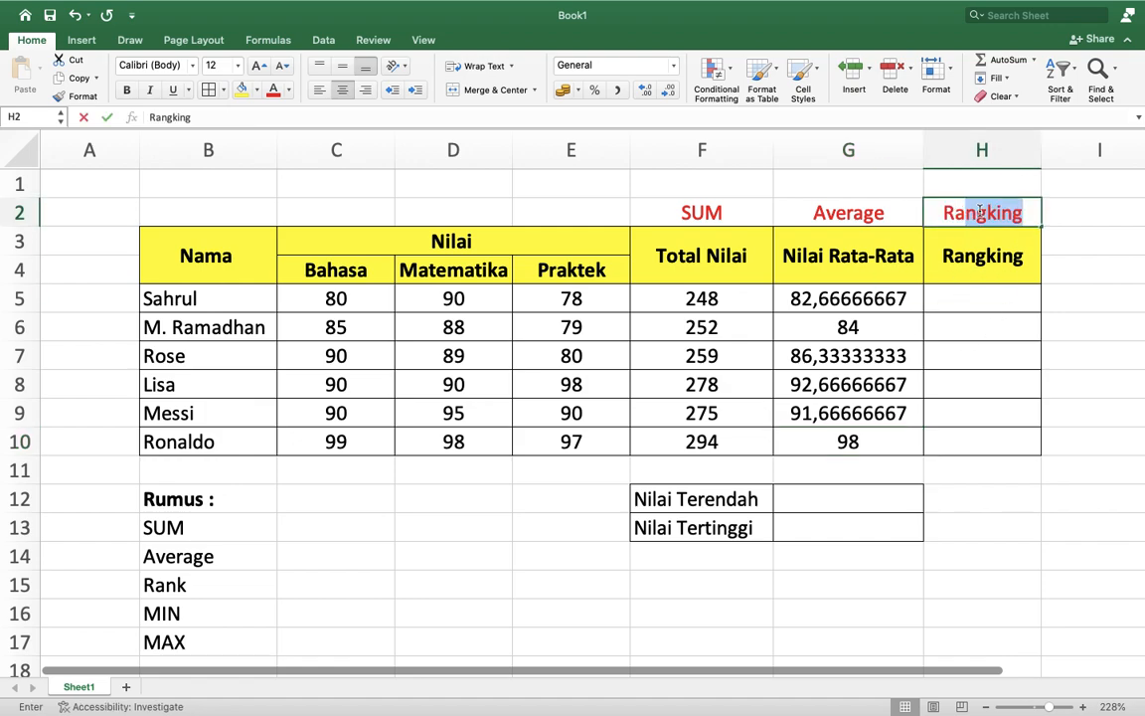
# Start a RANK formula in H5 that ranks G5 against the absolute range $G$5:$G$10
pyautogui.click(954, 300)
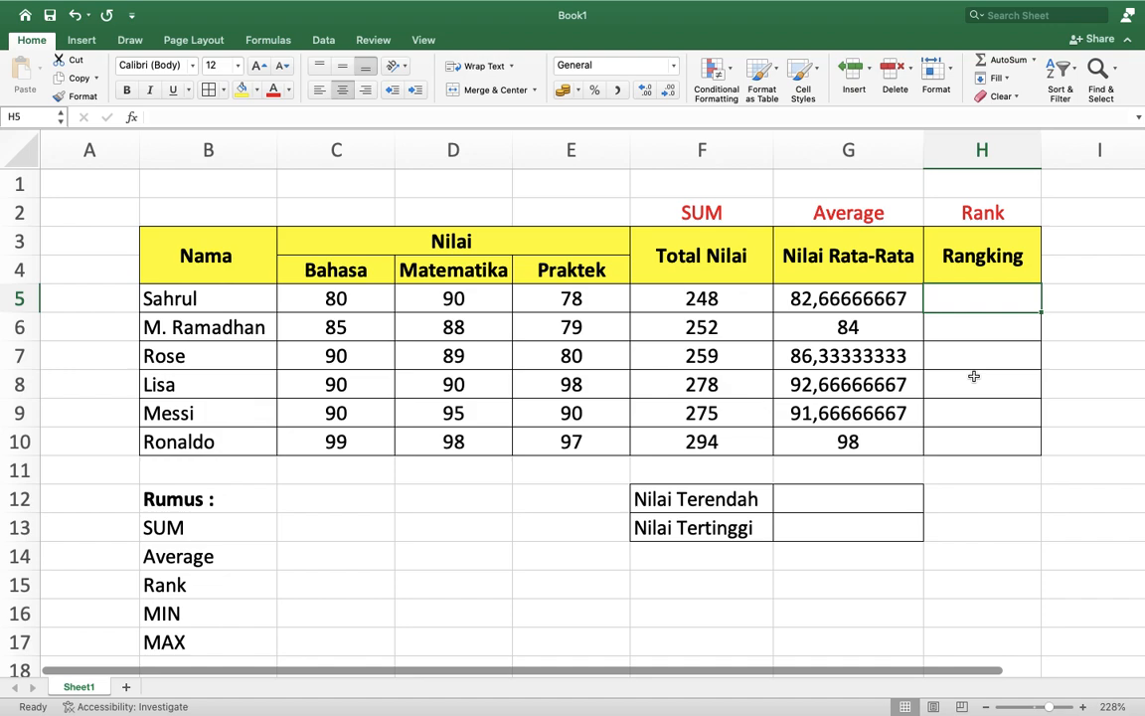
pyautogui.write('=rank')
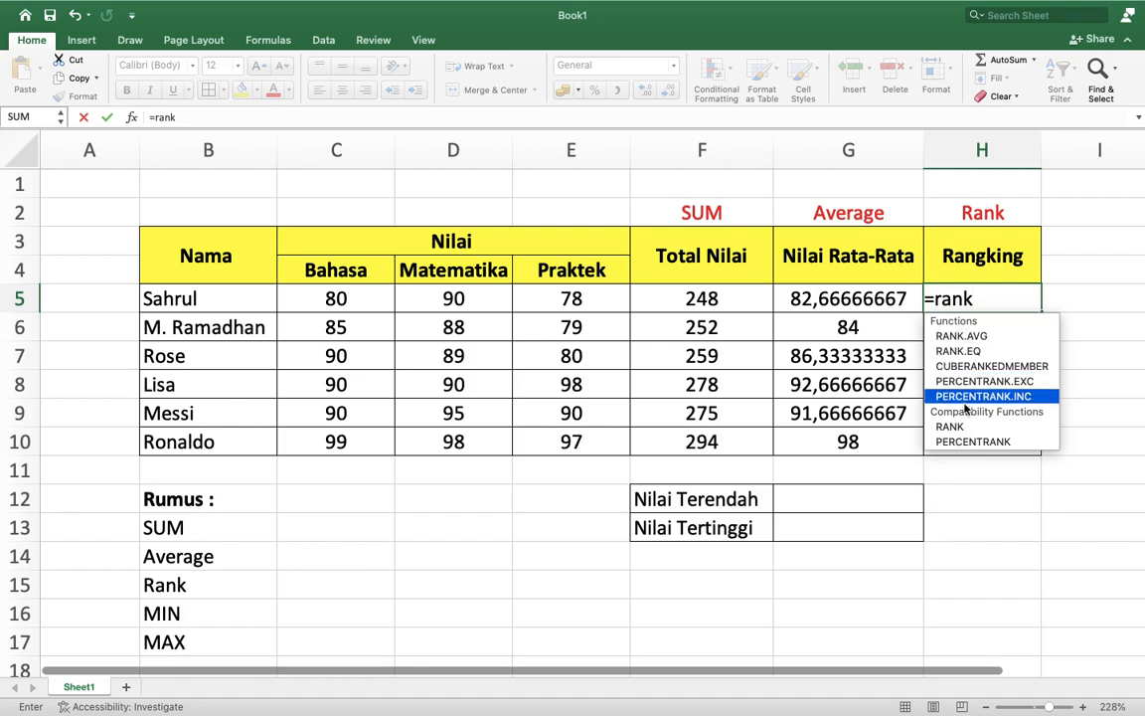
pyautogui.doubleClick(957, 427)
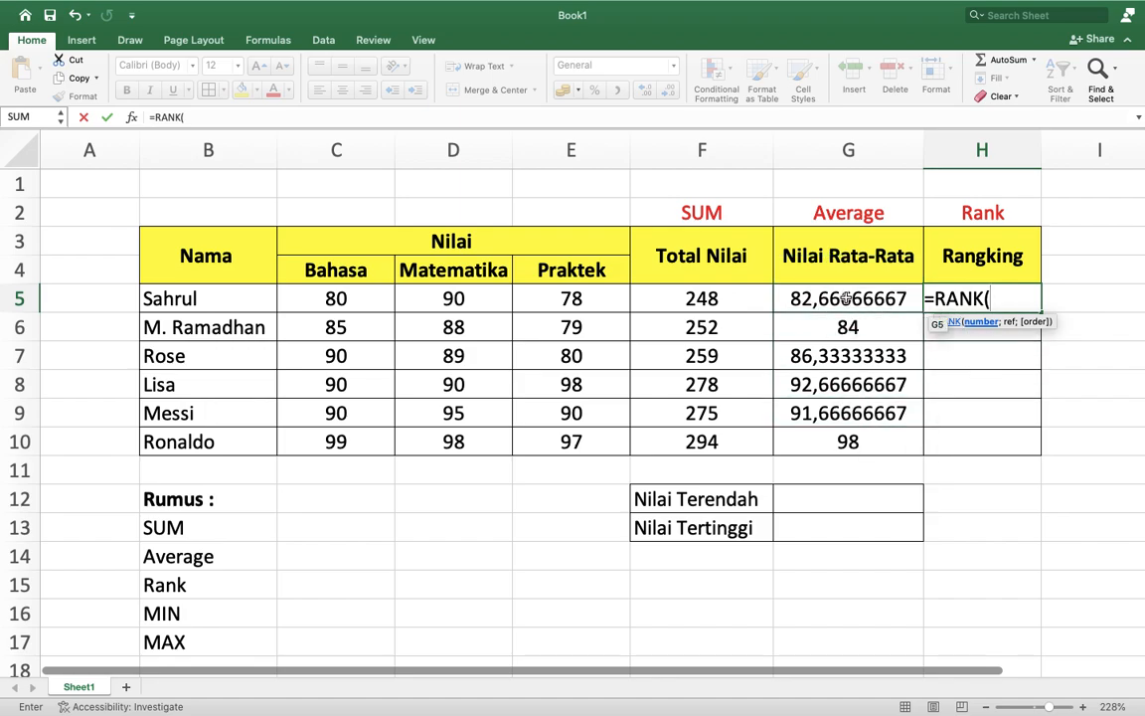
pyautogui.click(845, 298)
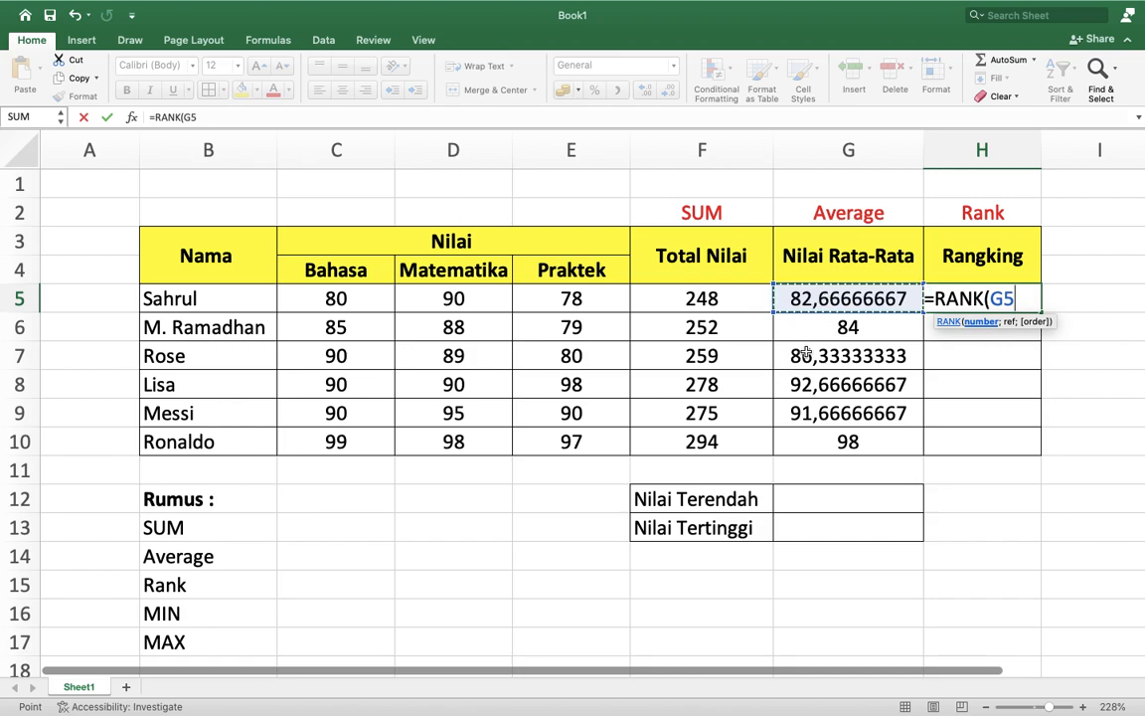
pyautogui.write(';')
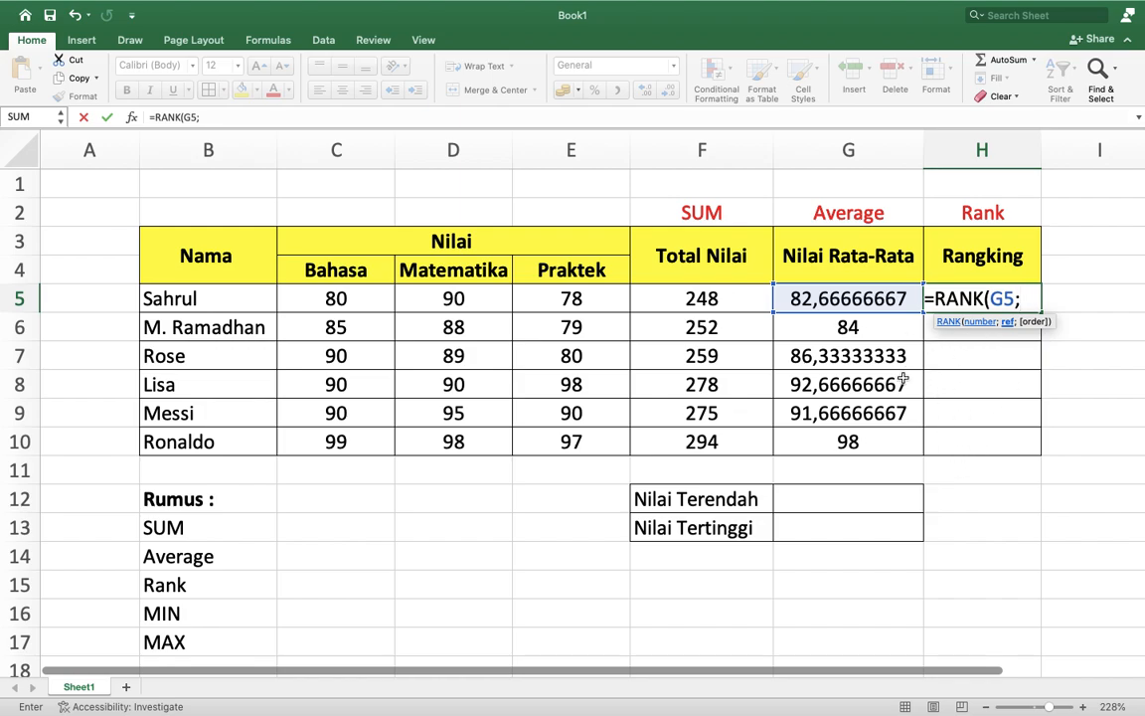
pyautogui.click(844, 298)
pyautogui.moveTo(844, 298); pyautogui.dragTo(848, 438)
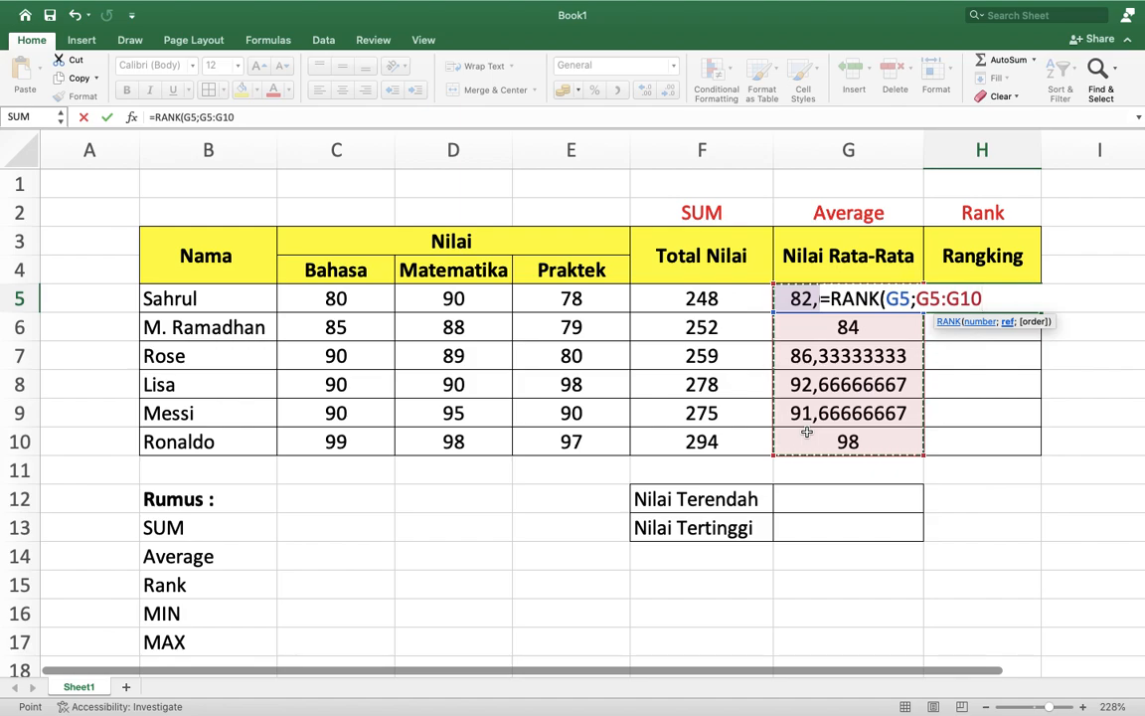
pyautogui.press('F4')
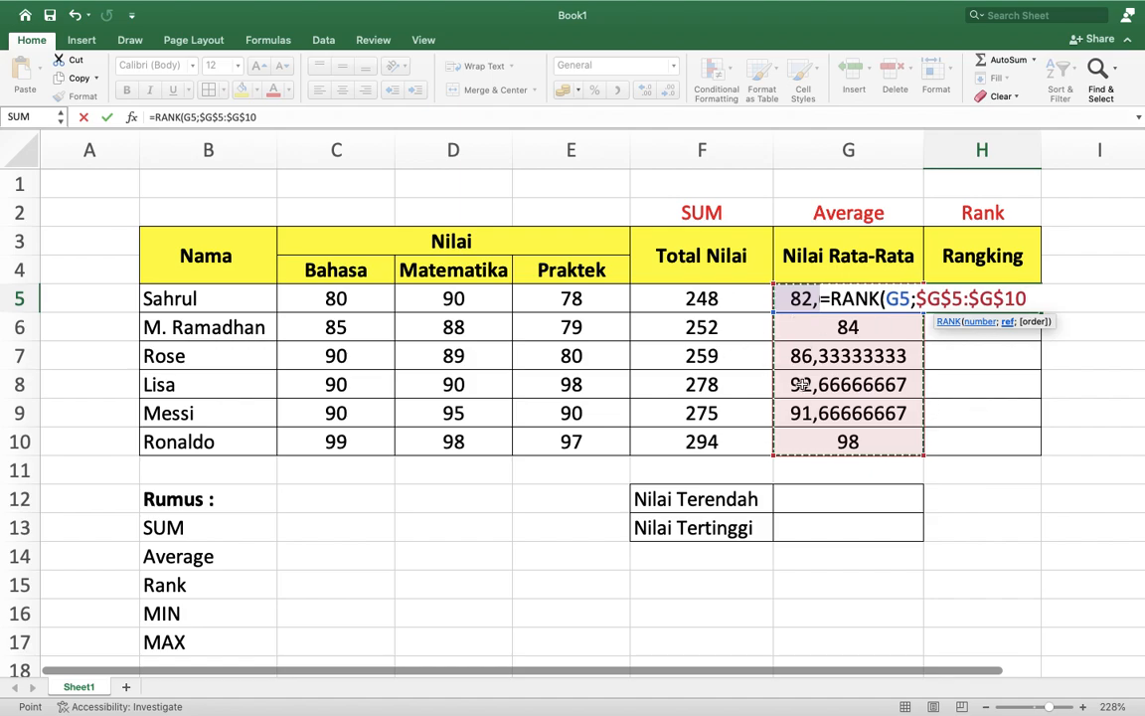
# Complete the H5 formula with descending order as =RANK(G5;$G$5:$G$10;0)
pyautogui.write(')')
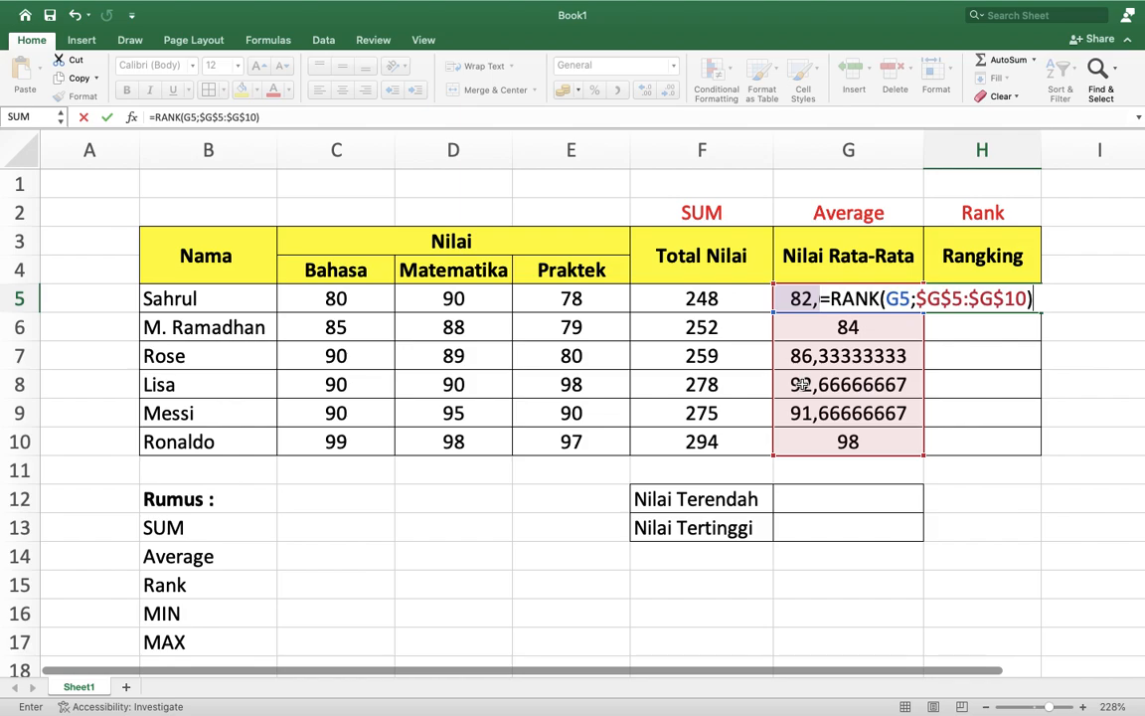
pyautogui.press('BackSpace')
pyautogui.write(';0')
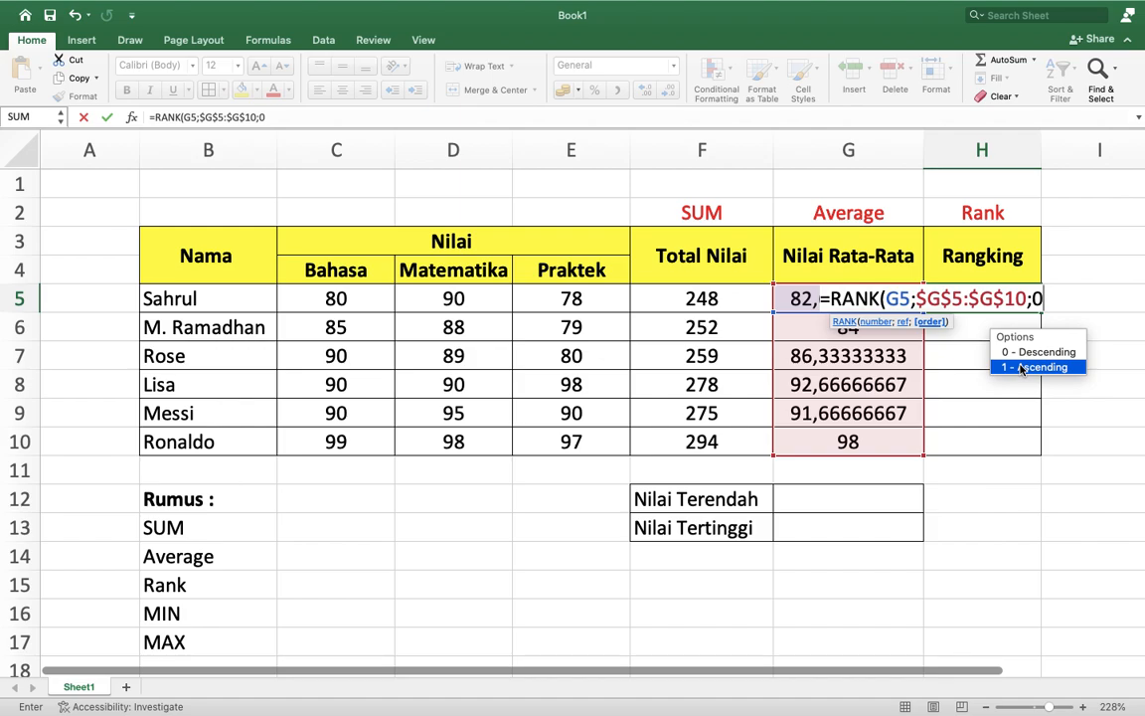
pyautogui.click(1025, 353)
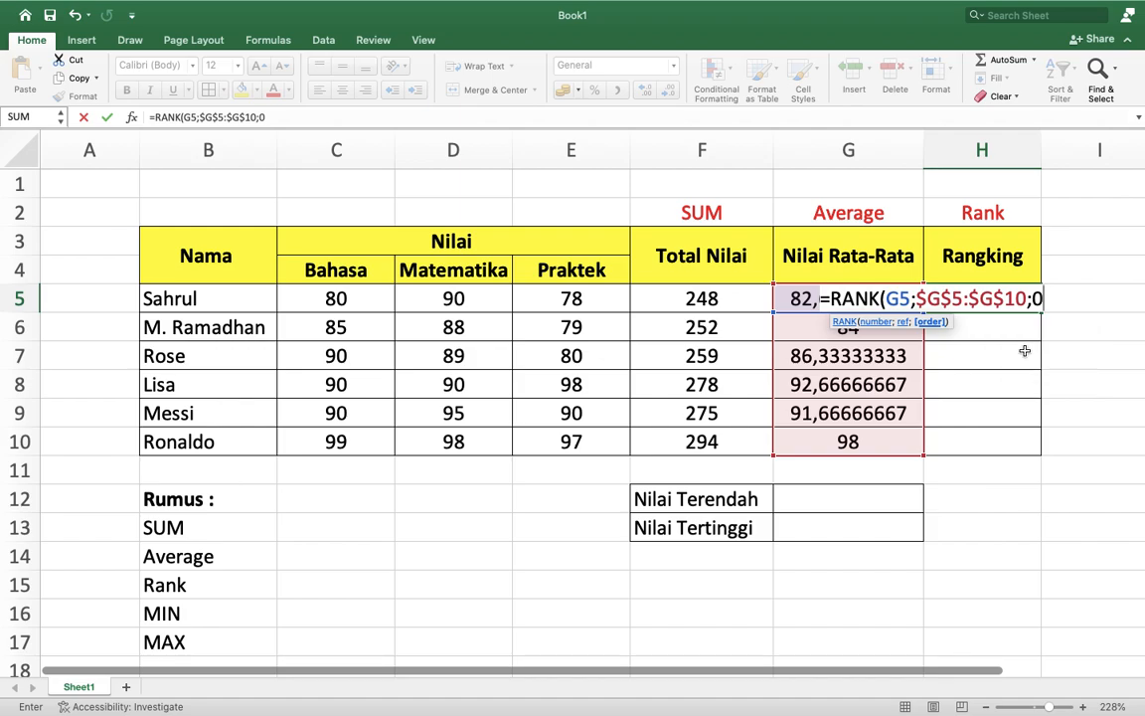
pyautogui.write(')')
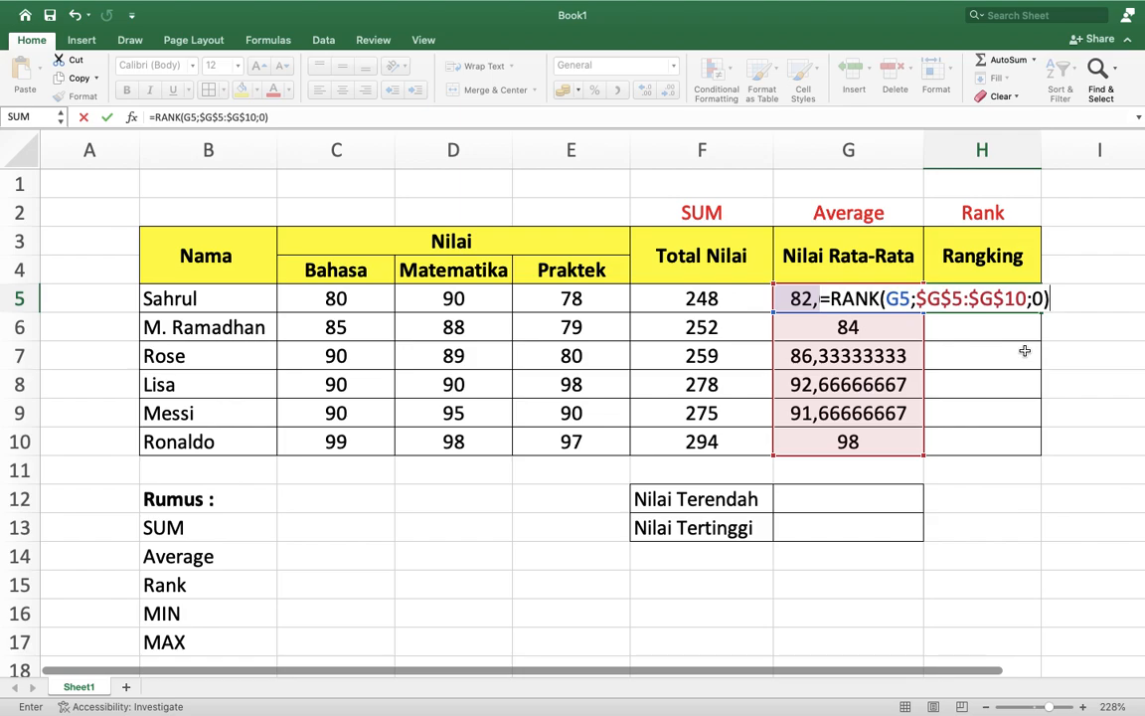
pyautogui.press('Return')
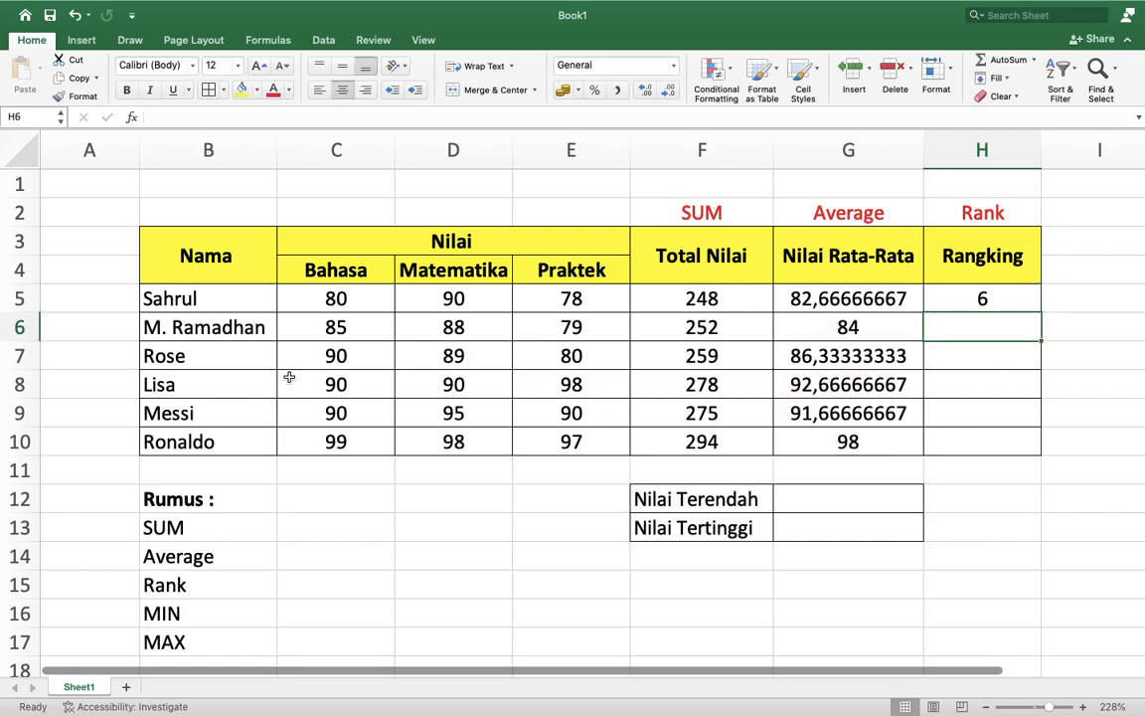
# Fill the RANK formula from H5 down through H10 to rank every student
pyautogui.click(946, 299)
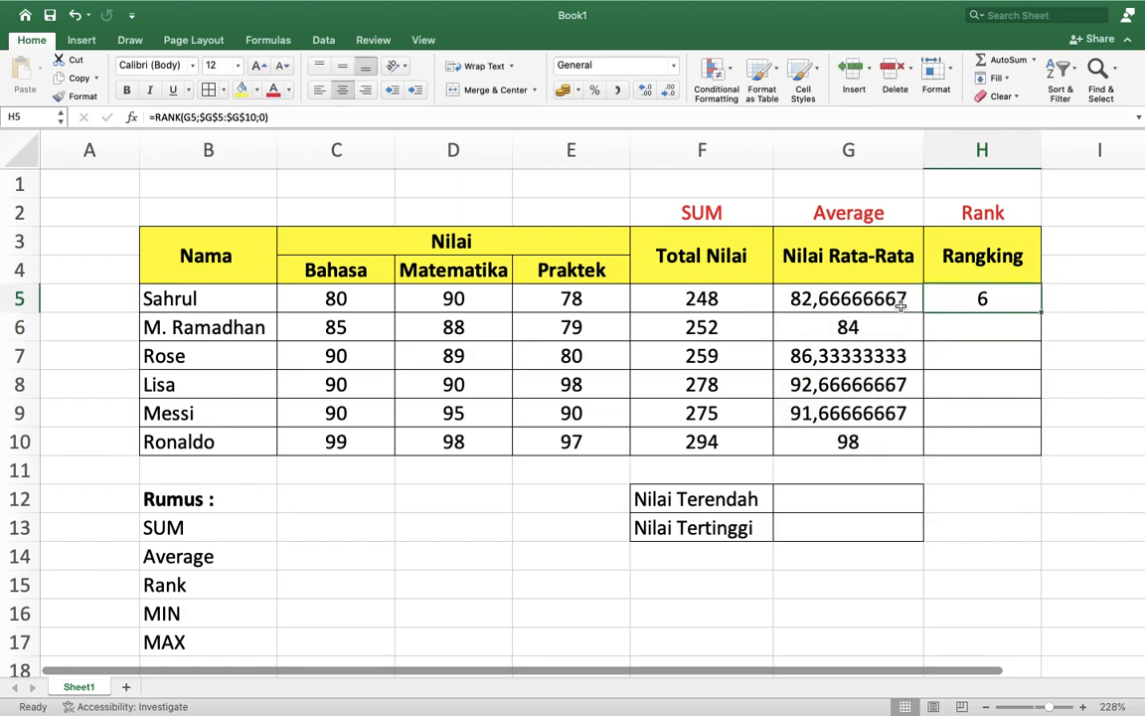
pyautogui.doubleClick(1041, 312)
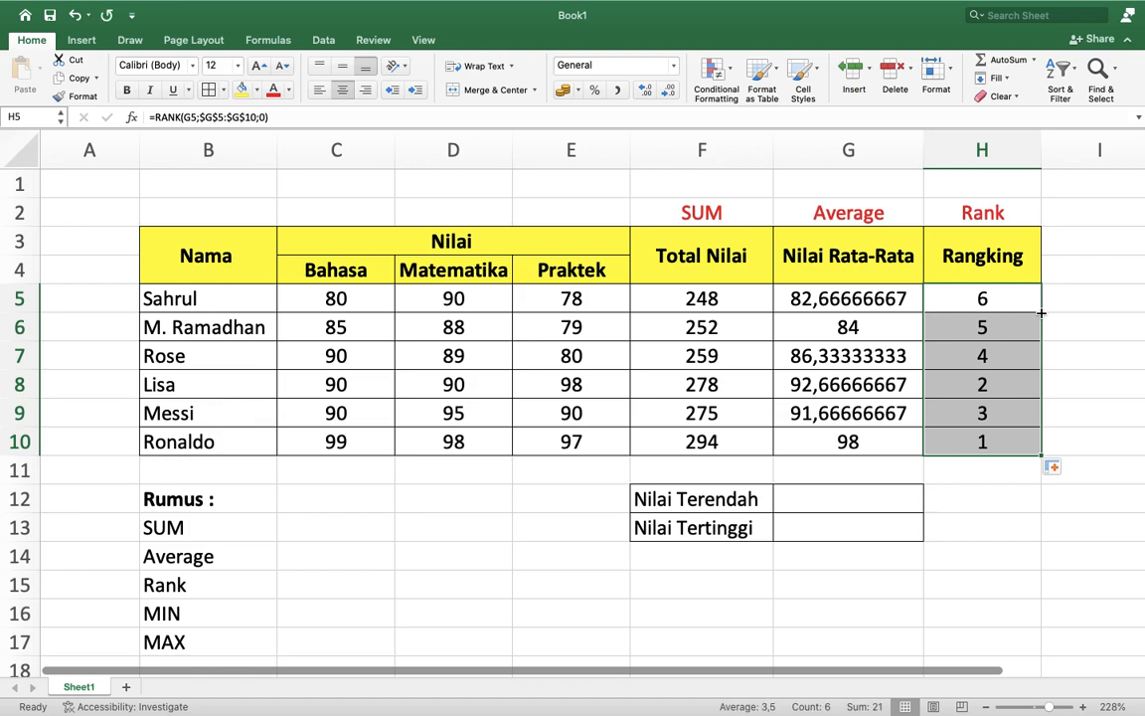
pyautogui.click(1014, 440)
pyautogui.click(176, 448)
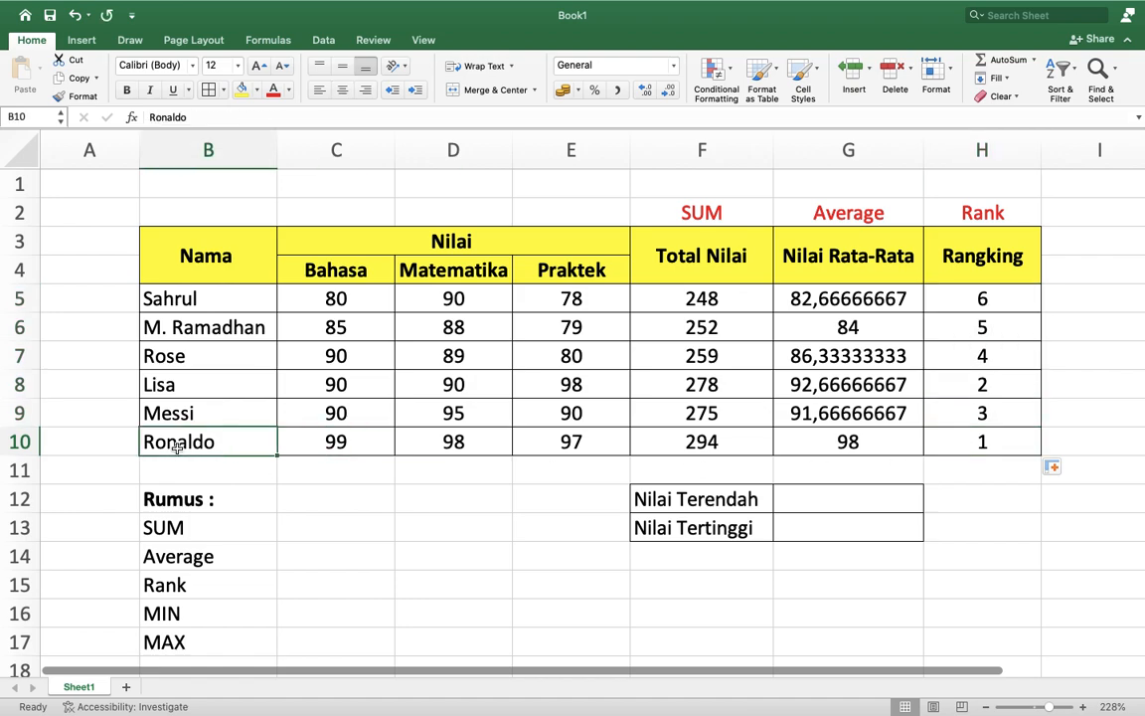
# Set the RANK formula's order argument in H5 to 1 (Ascending) and refill it down through H10
pyautogui.click(989, 301)
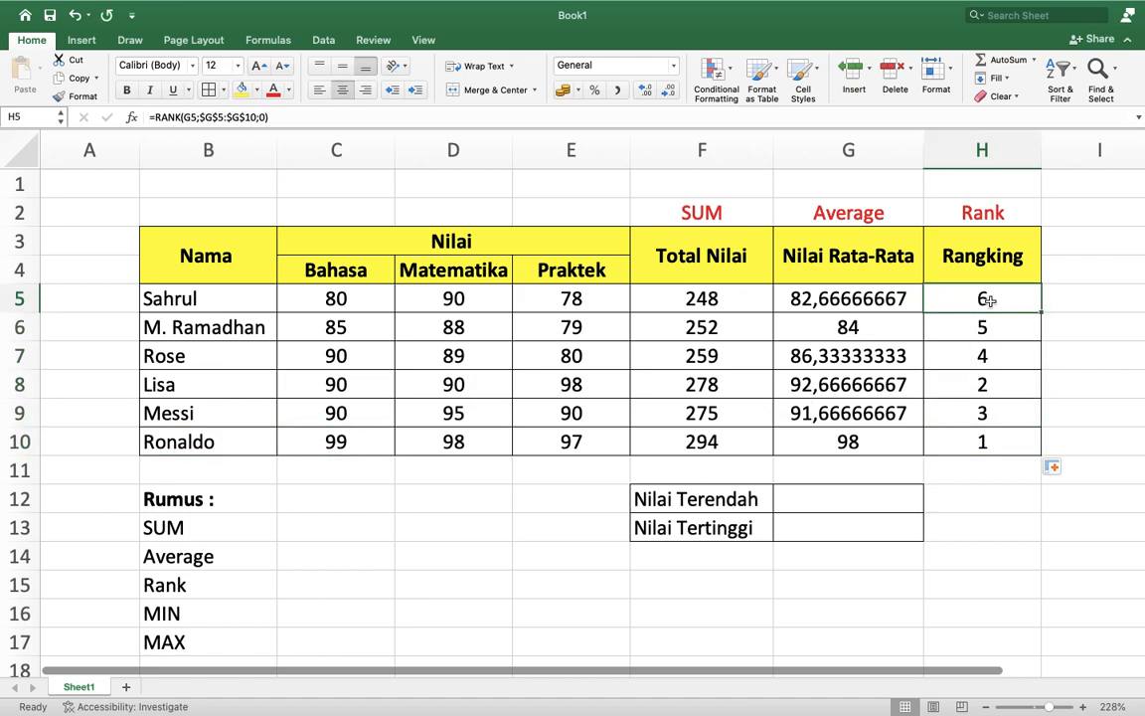
pyautogui.doubleClick(1001, 300)
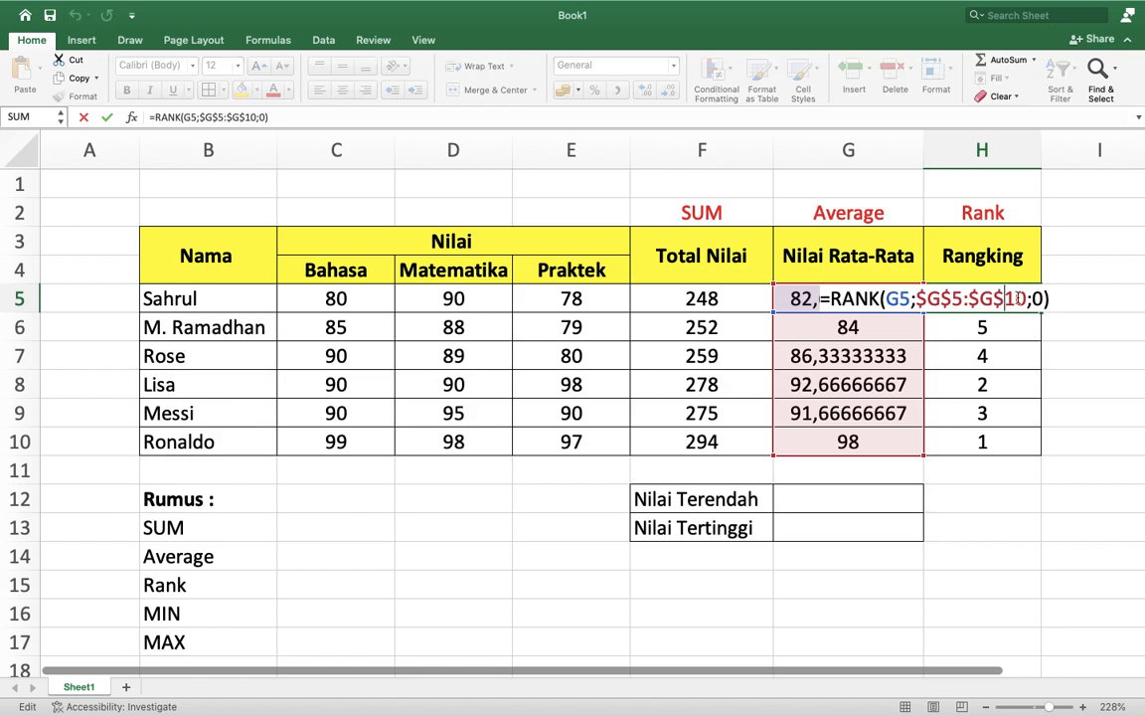
pyautogui.click(1042, 299)
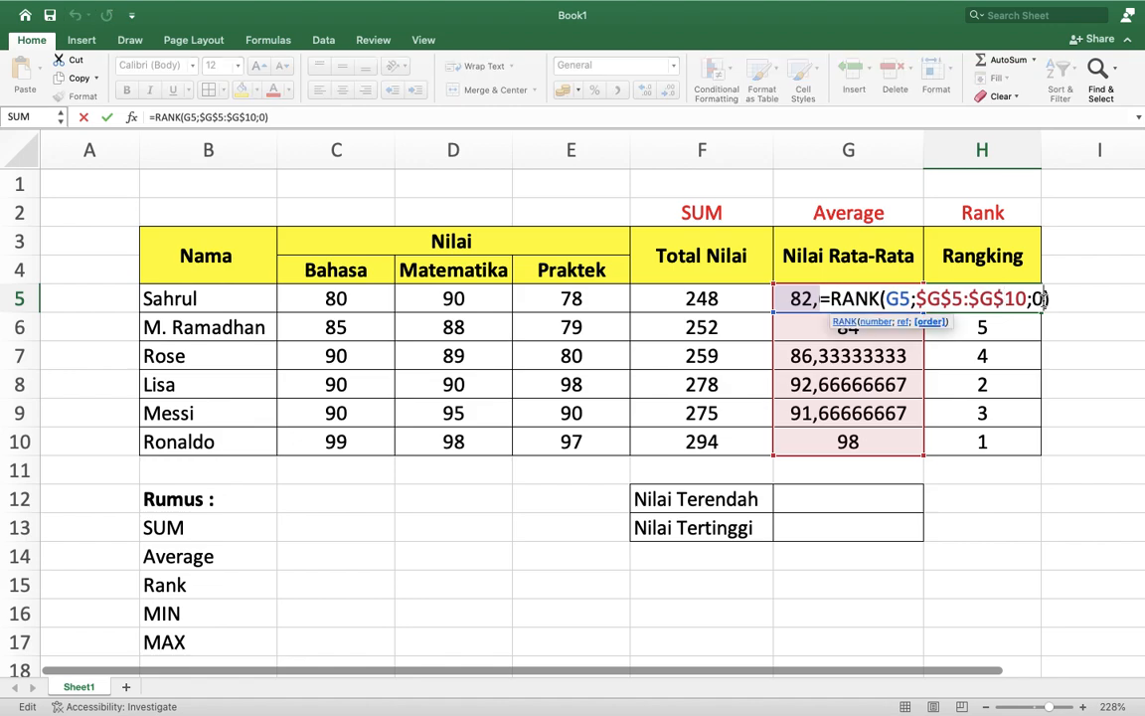
pyautogui.press('BackSpace')
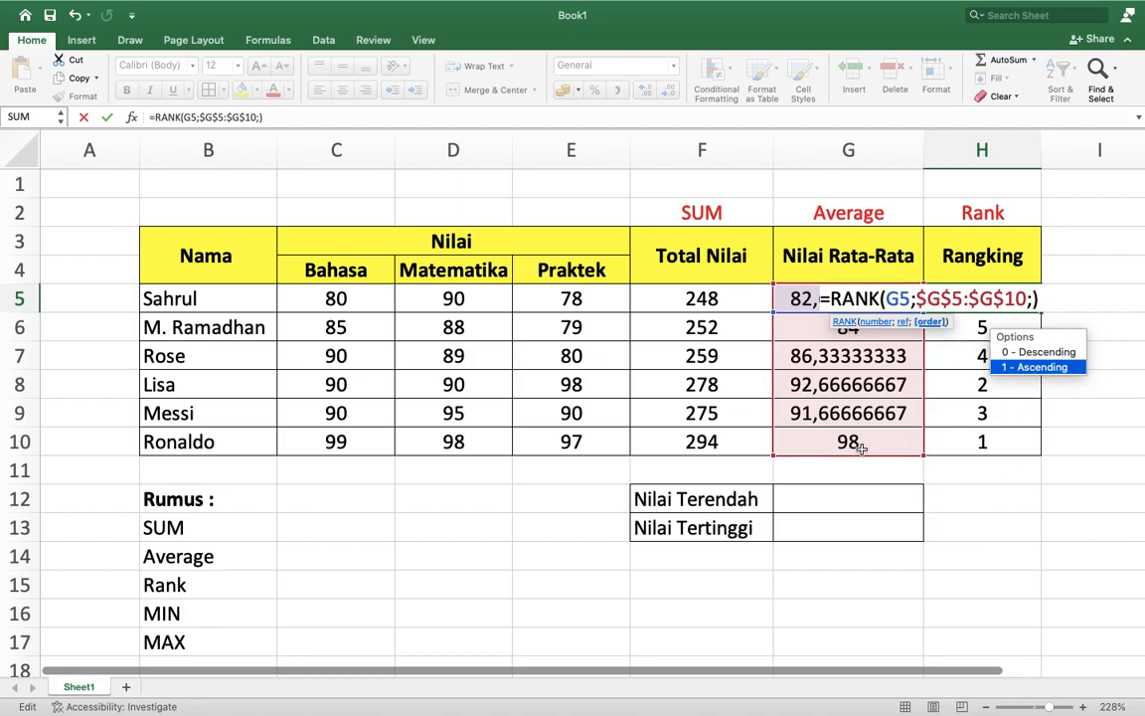
pyautogui.doubleClick(1031, 368)
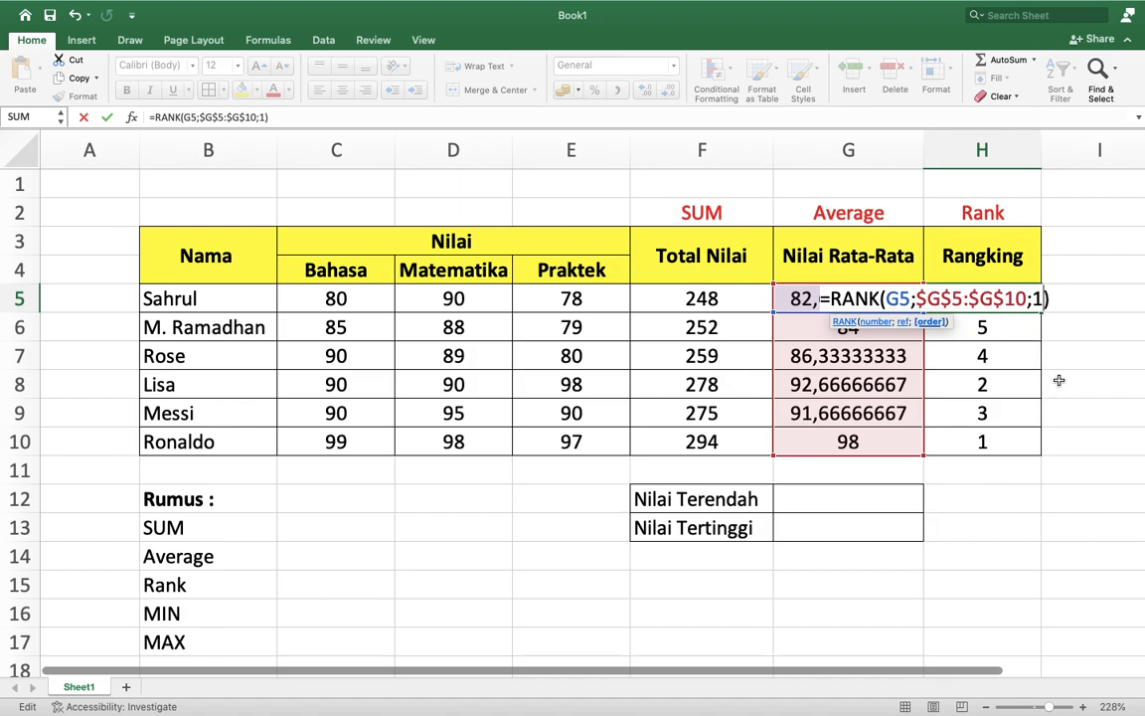
pyautogui.press('Return')
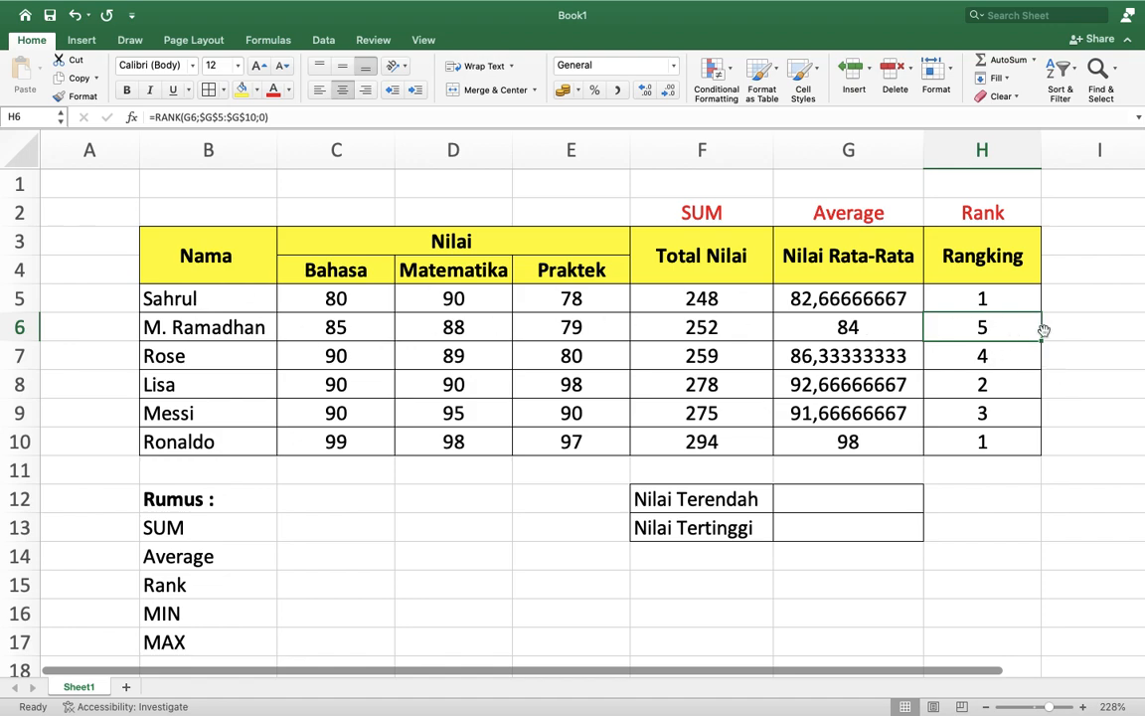
pyautogui.click(1020, 299)
pyautogui.moveTo(1041, 313); pyautogui.dragTo(1052, 469)
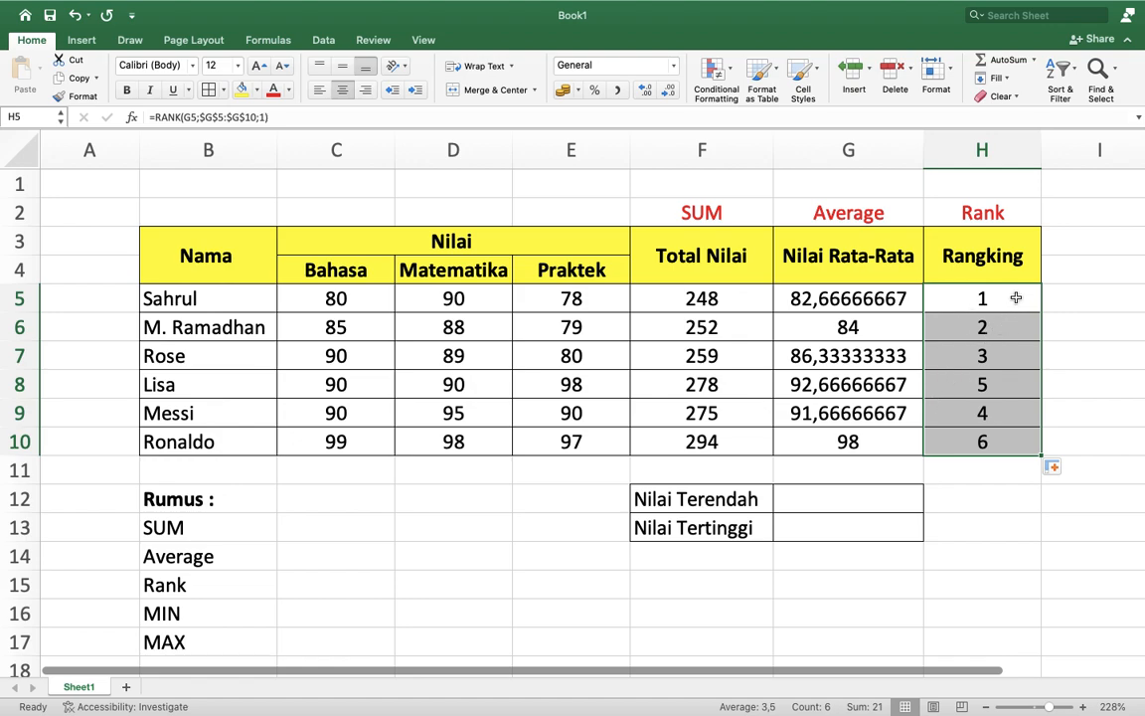
# Set the RANK order argument in H5 back to 0 (Descending) and refill the Rangking column through H10
pyautogui.doubleClick(1017, 297)
pyautogui.click(1043, 300)
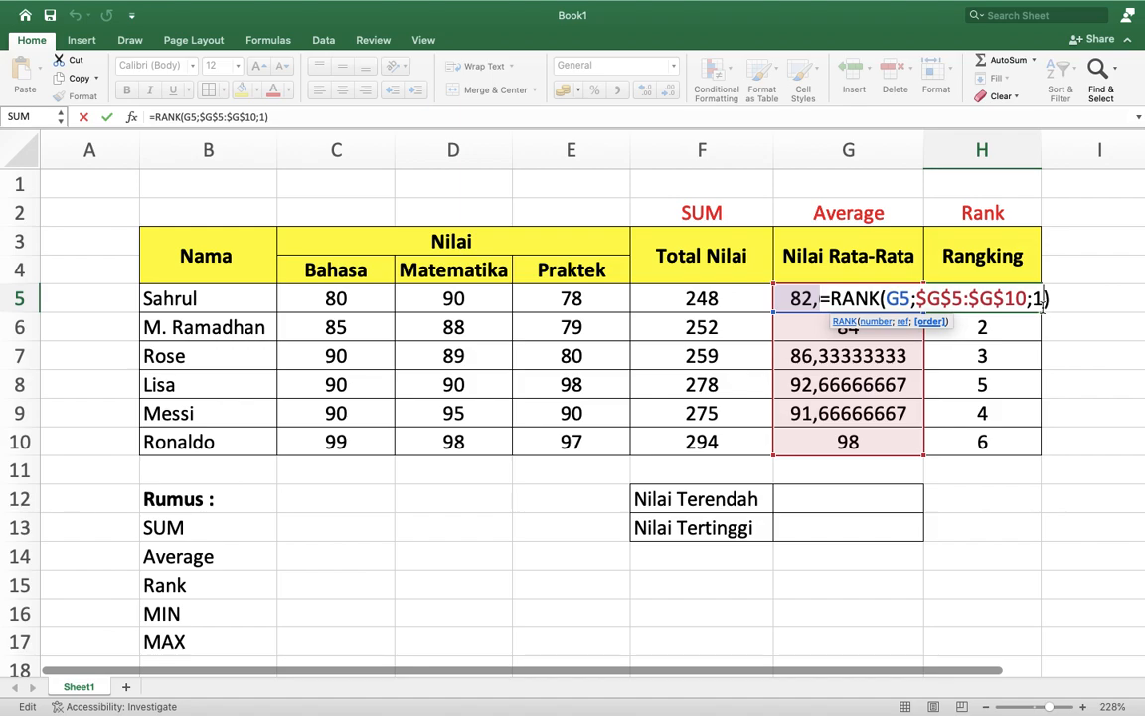
pyautogui.press('BackSpace')
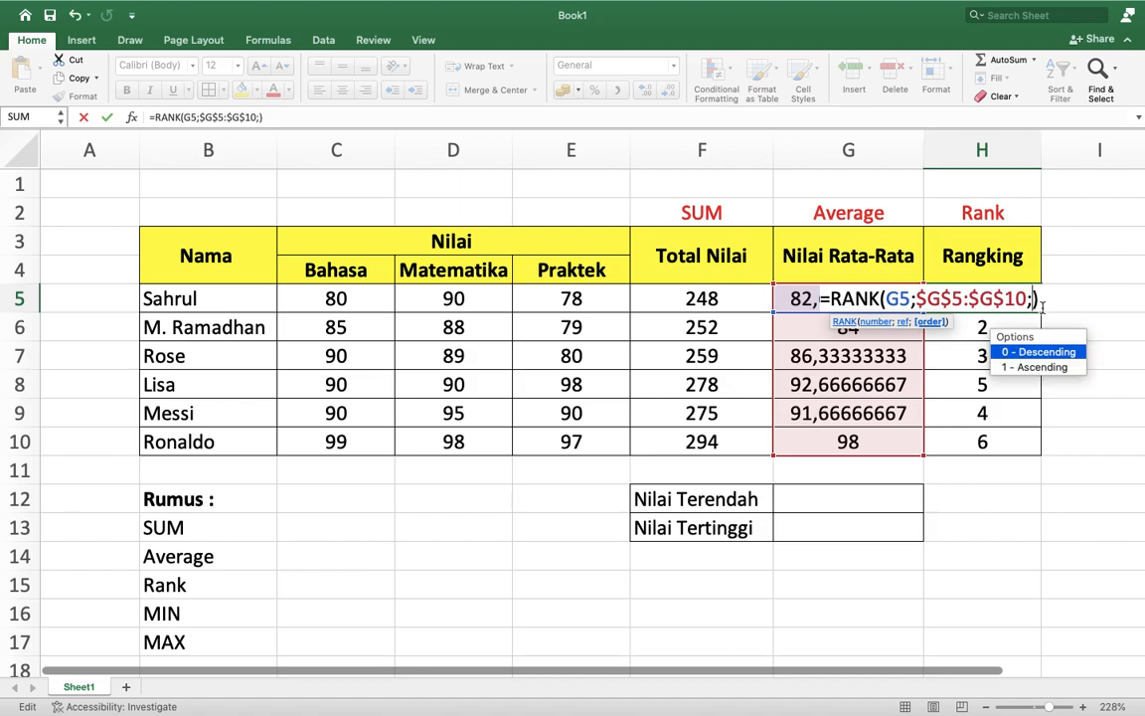
pyautogui.doubleClick(1026, 357)
pyautogui.press('Return')
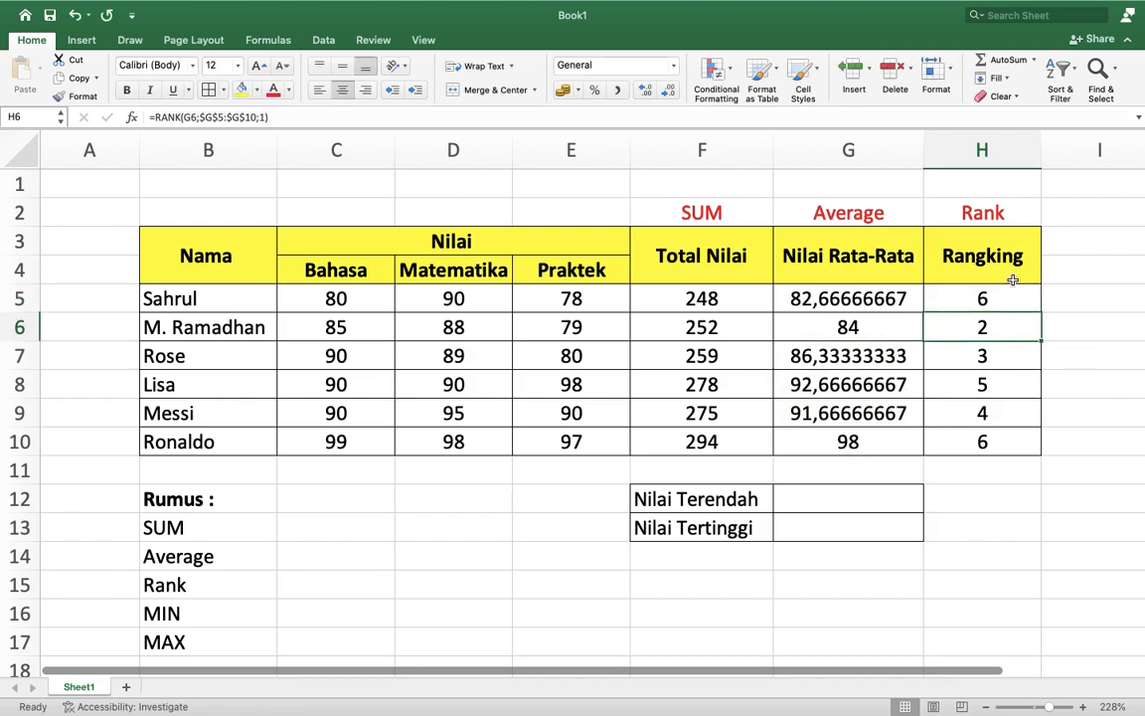
pyautogui.click(1016, 297)
pyautogui.moveTo(1043, 312); pyautogui.dragTo(1042, 444)
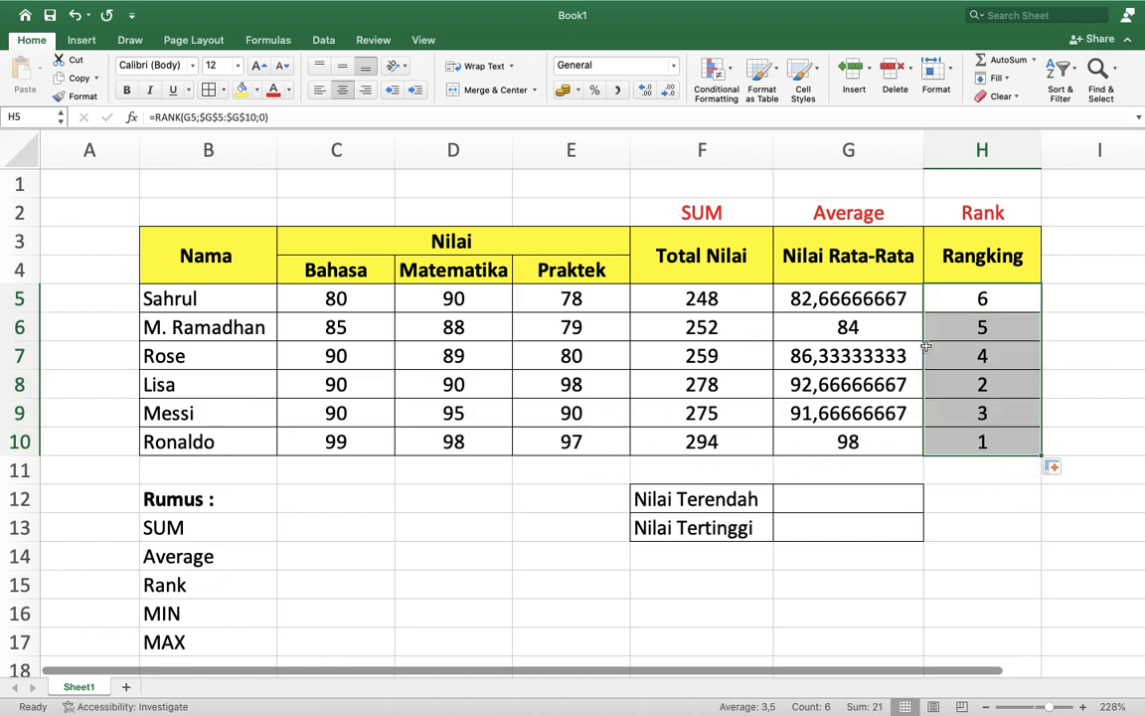
pyautogui.click(971, 390)
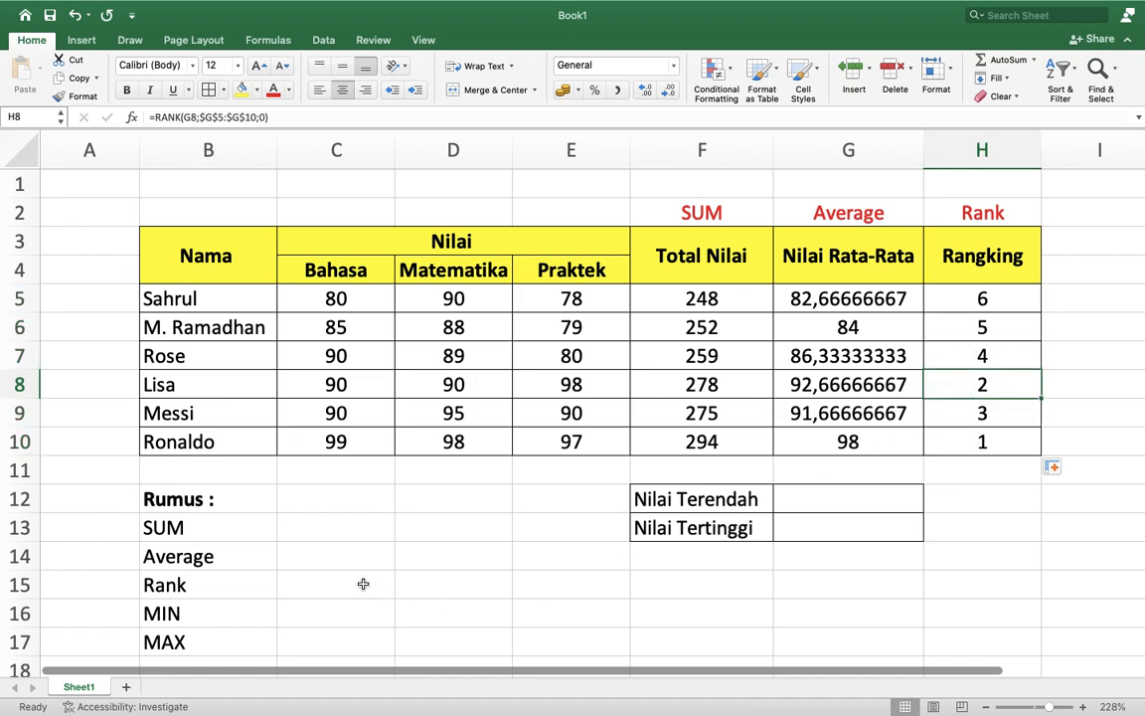
pyautogui.click(1005, 420)
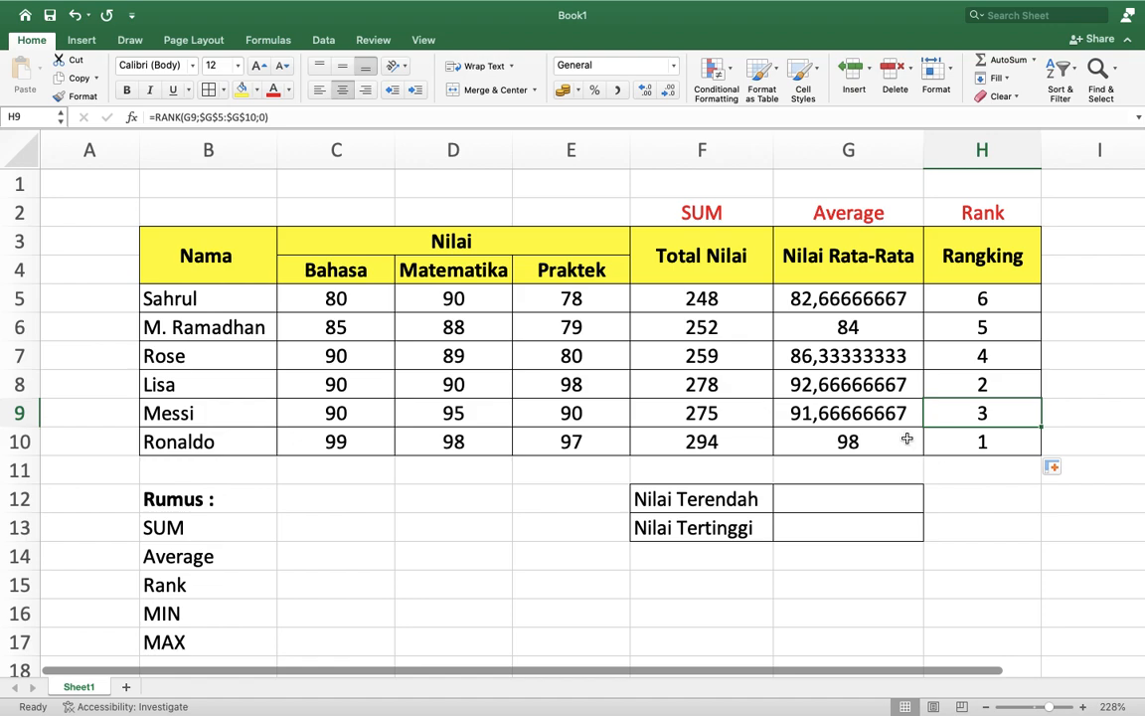
# Label cell E12 beside Nilai Terendah with the formula name MIN
pyautogui.click(817, 499)
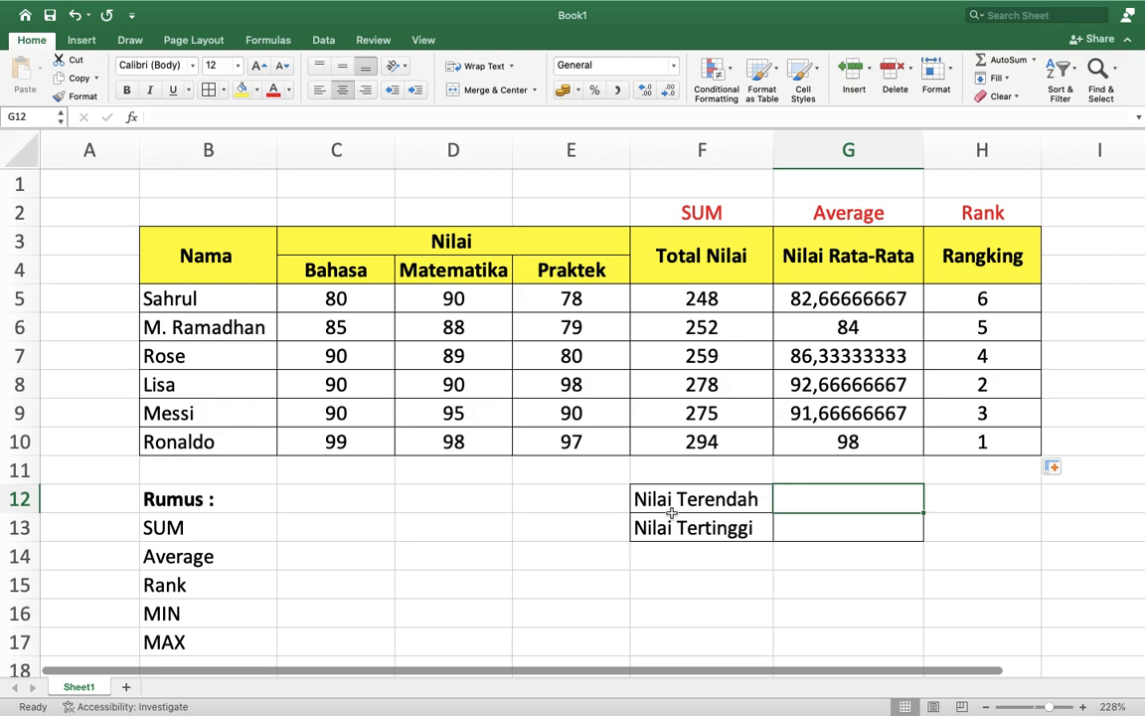
pyautogui.click(544, 502)
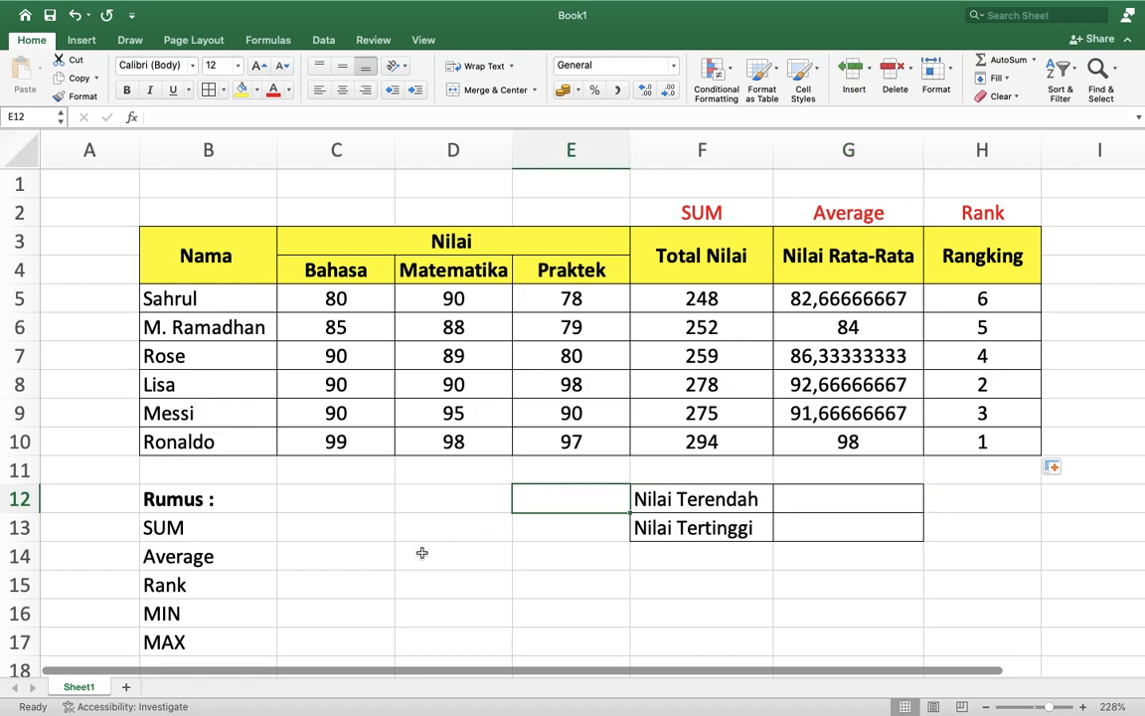
pyautogui.click(186, 620)
pyautogui.click(585, 505)
pyautogui.write('MI')
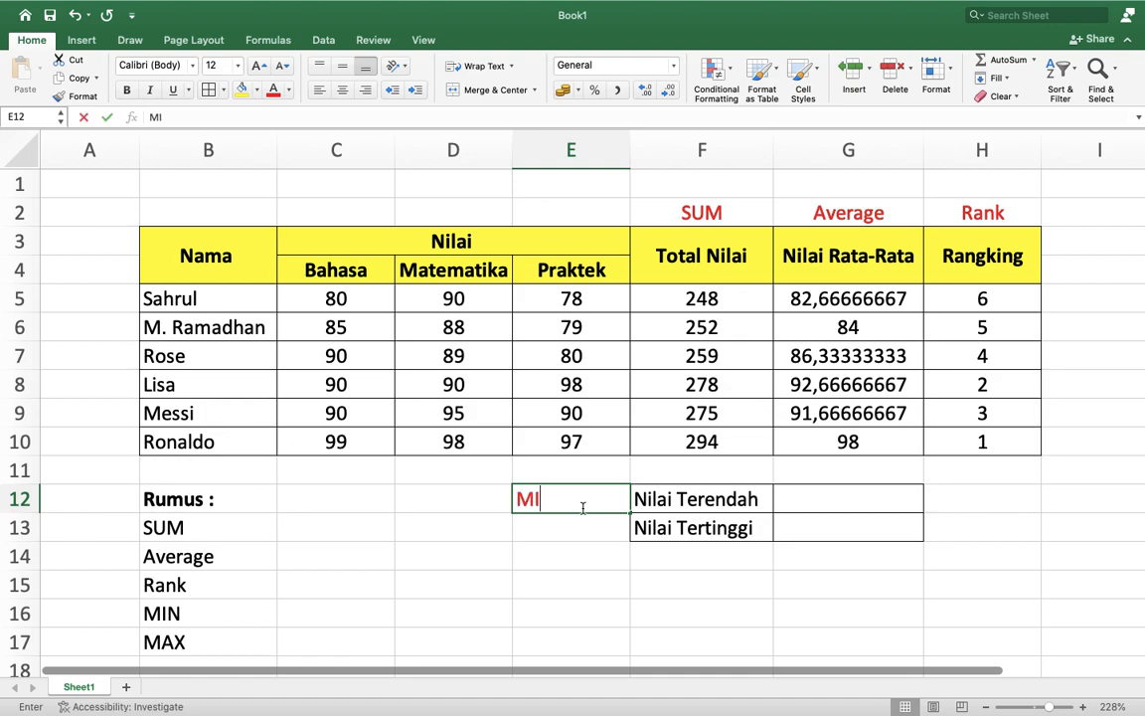
pyautogui.write('N')
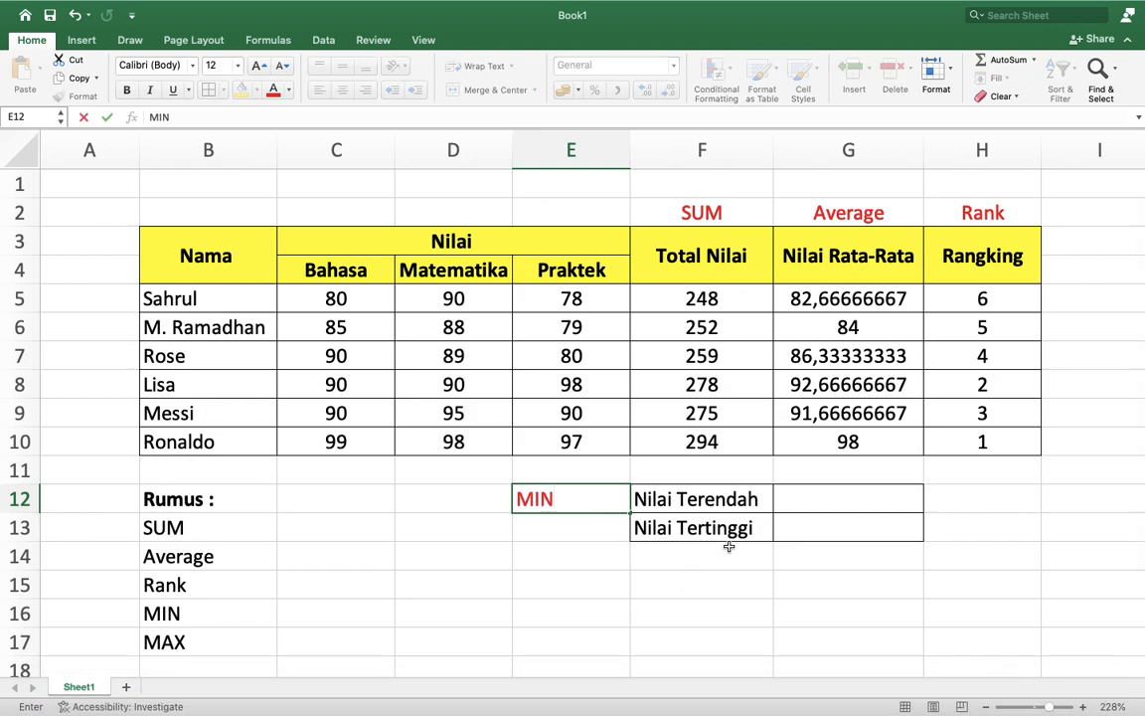
# Calculate the lowest average score in G12 beside Nilai Terendah with =MIN(G5:G10)
pyautogui.click(807, 510)
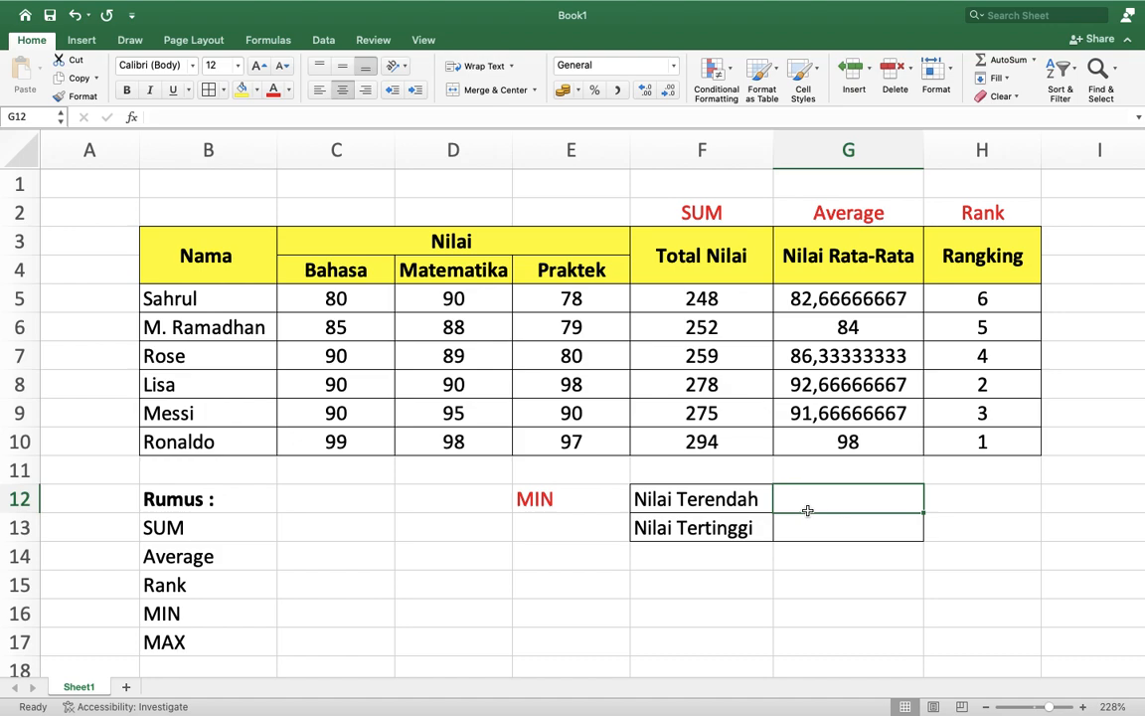
pyautogui.write('=')
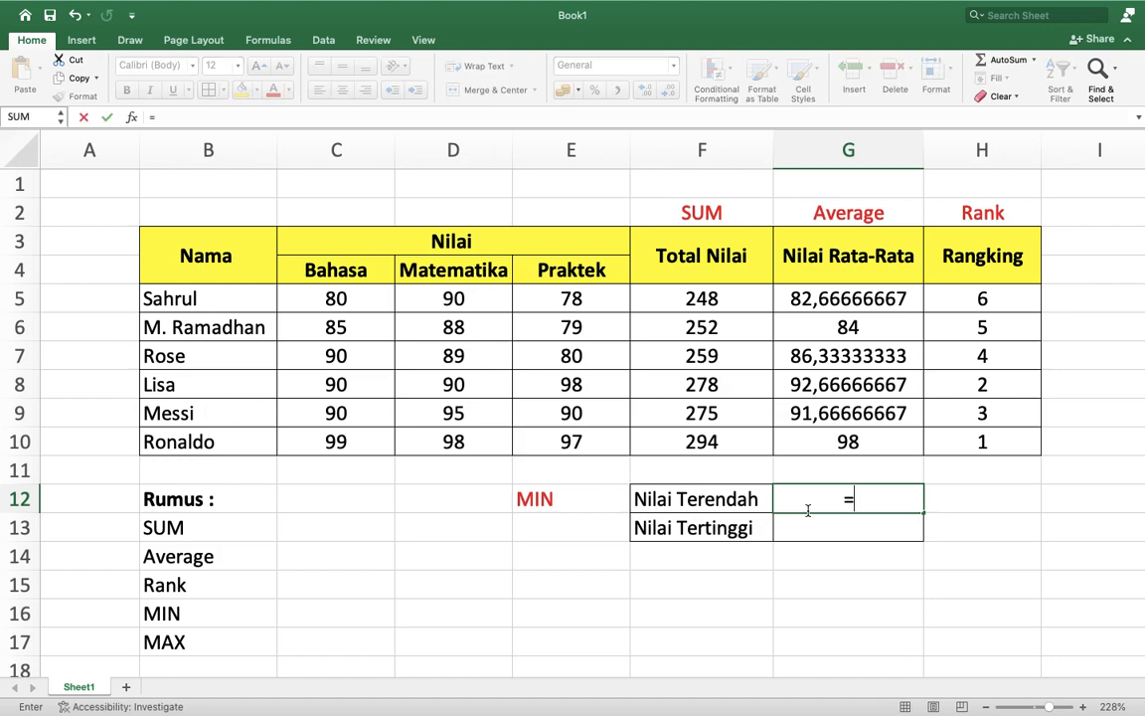
pyautogui.write('min')
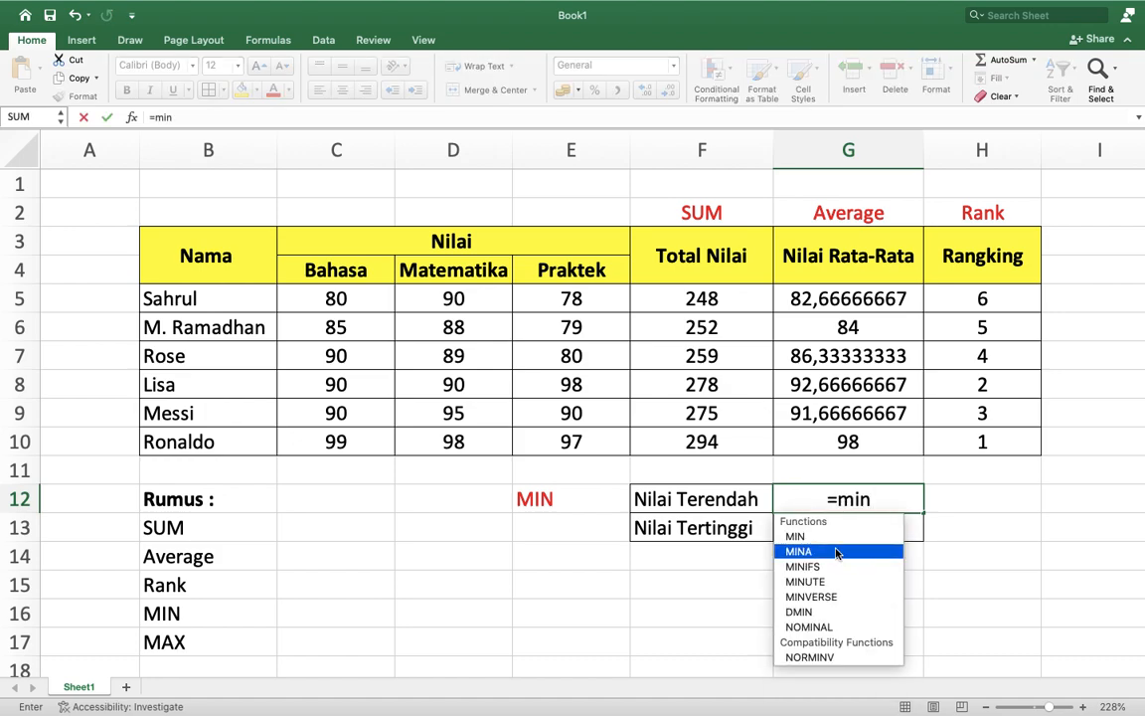
pyautogui.doubleClick(819, 536)
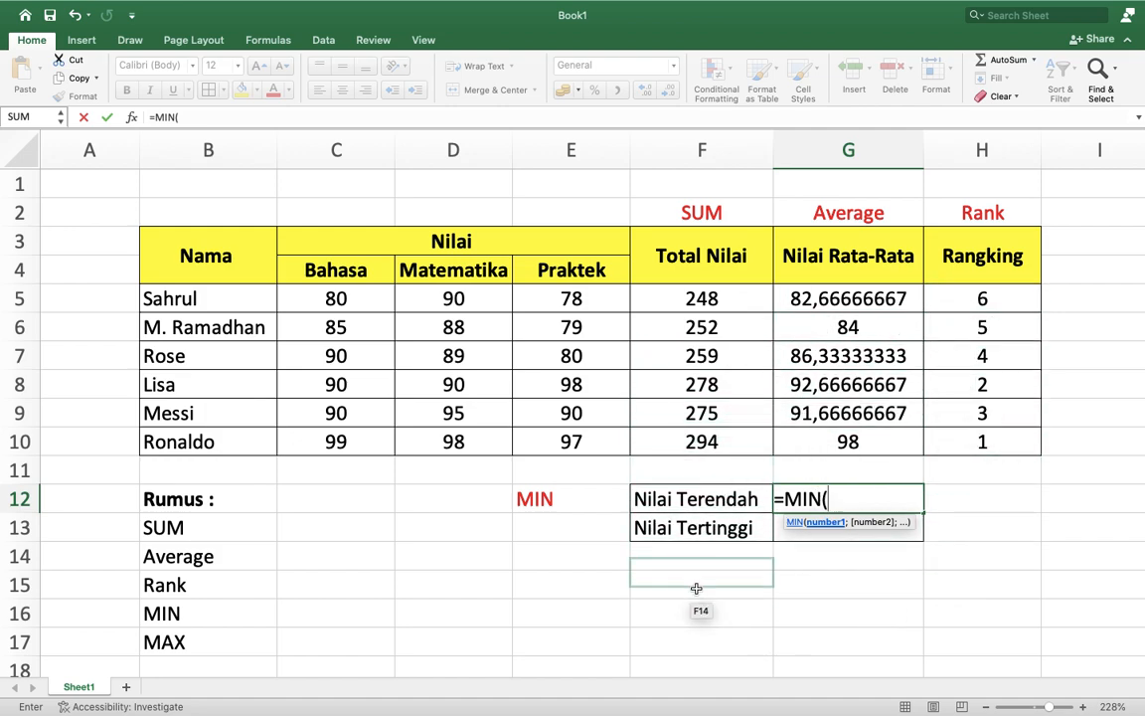
pyautogui.moveTo(850, 298); pyautogui.dragTo(851, 435)
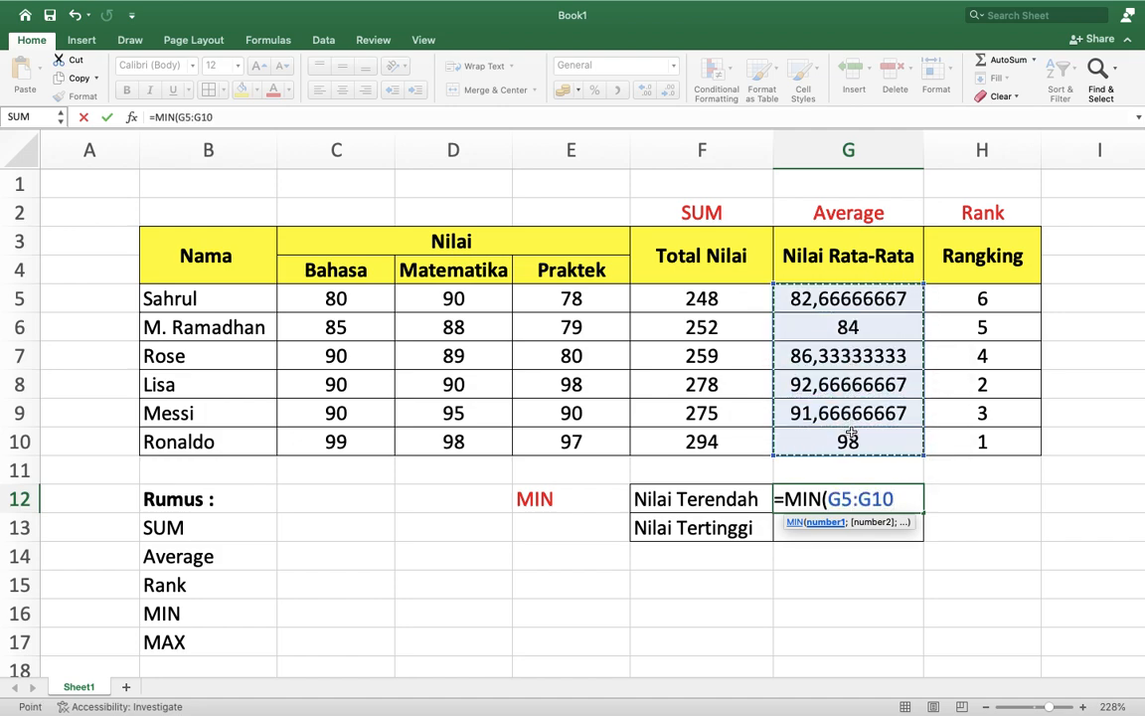
pyautogui.write(')')
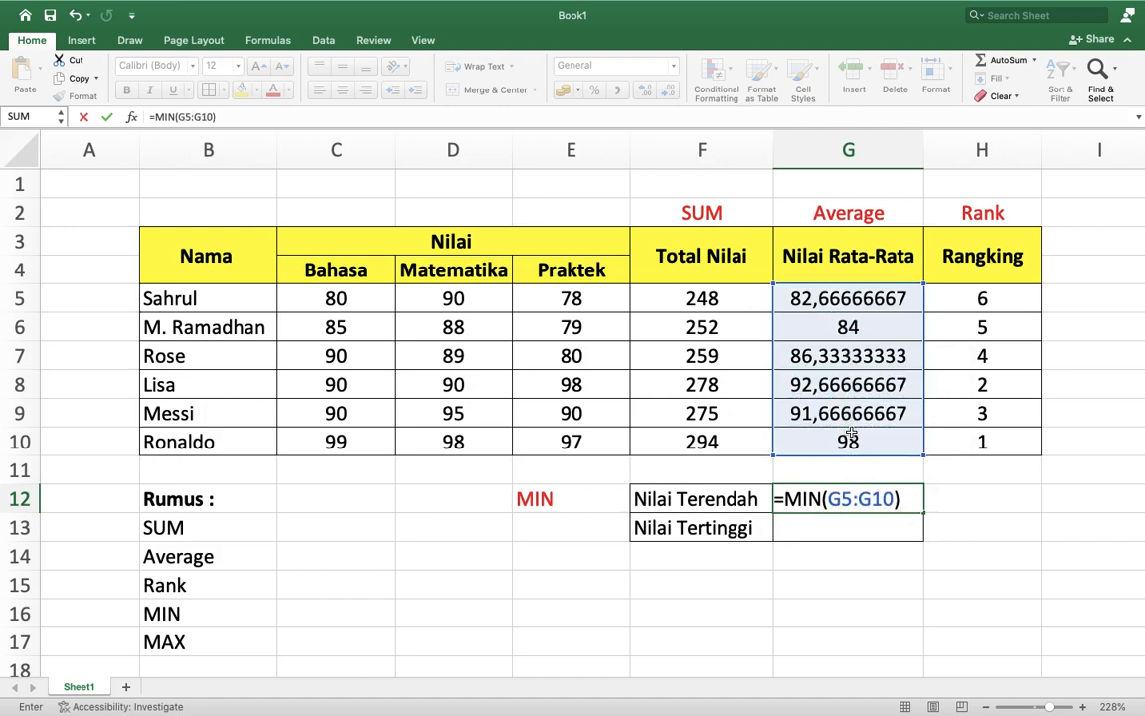
pyautogui.press('Return')
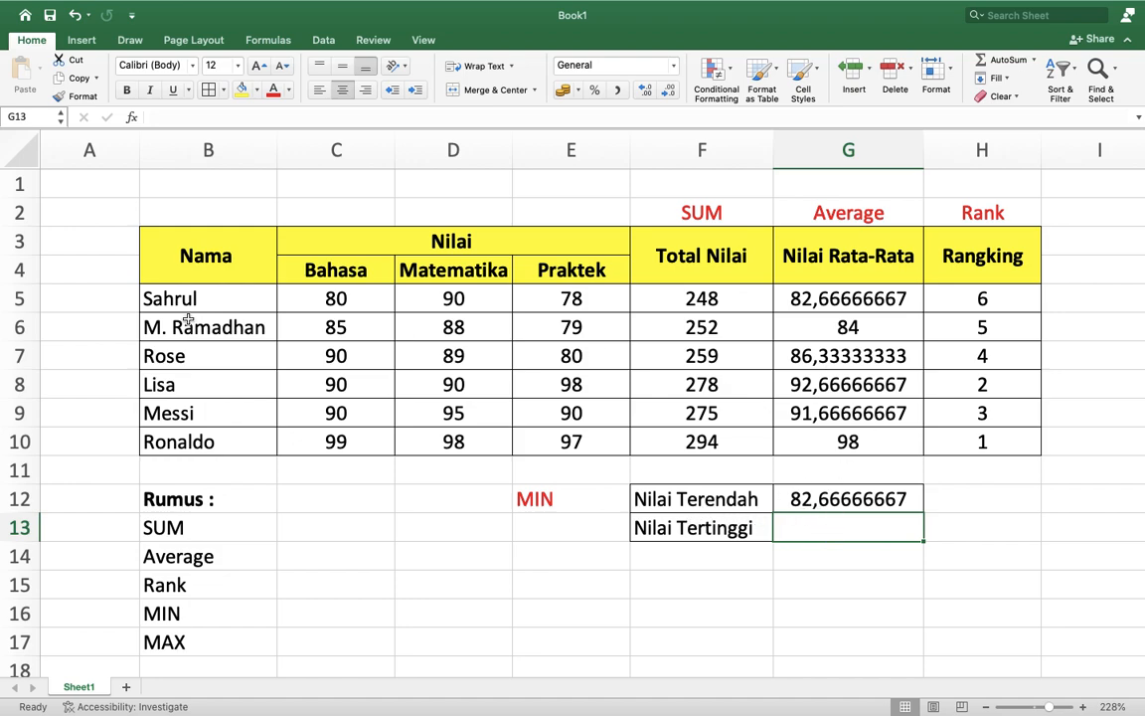
pyautogui.click(166, 299)
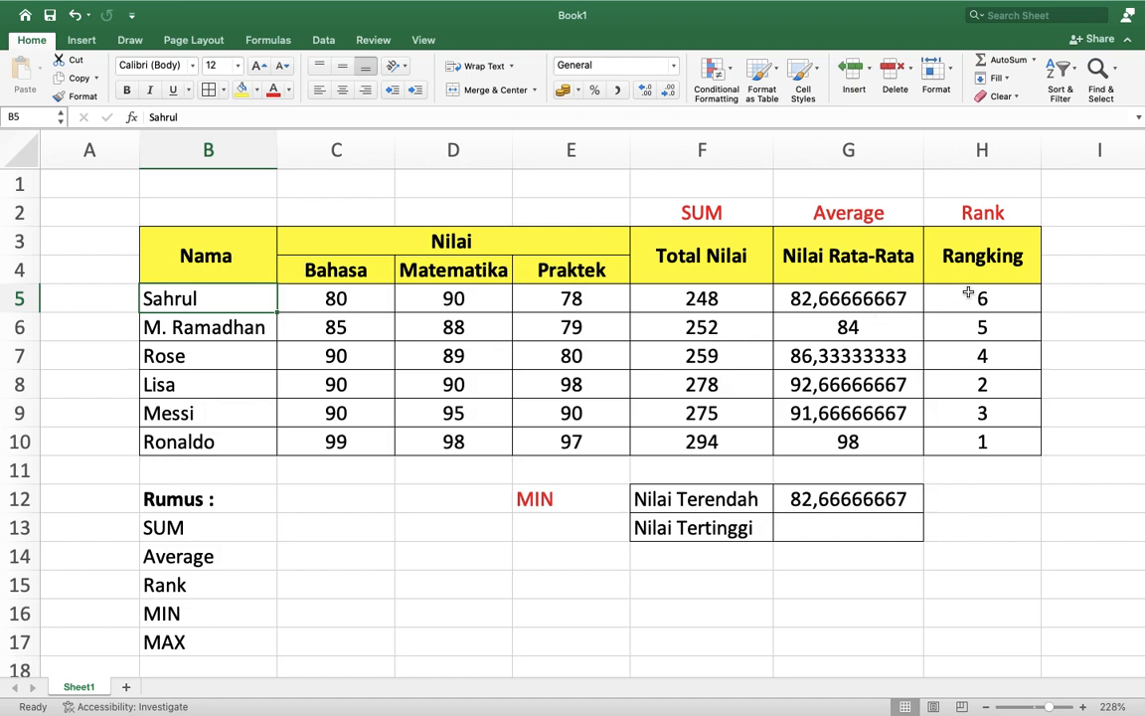
# Label cell E13 beside Nilai Tertinggi with the formula name MAX
pyautogui.click(817, 528)
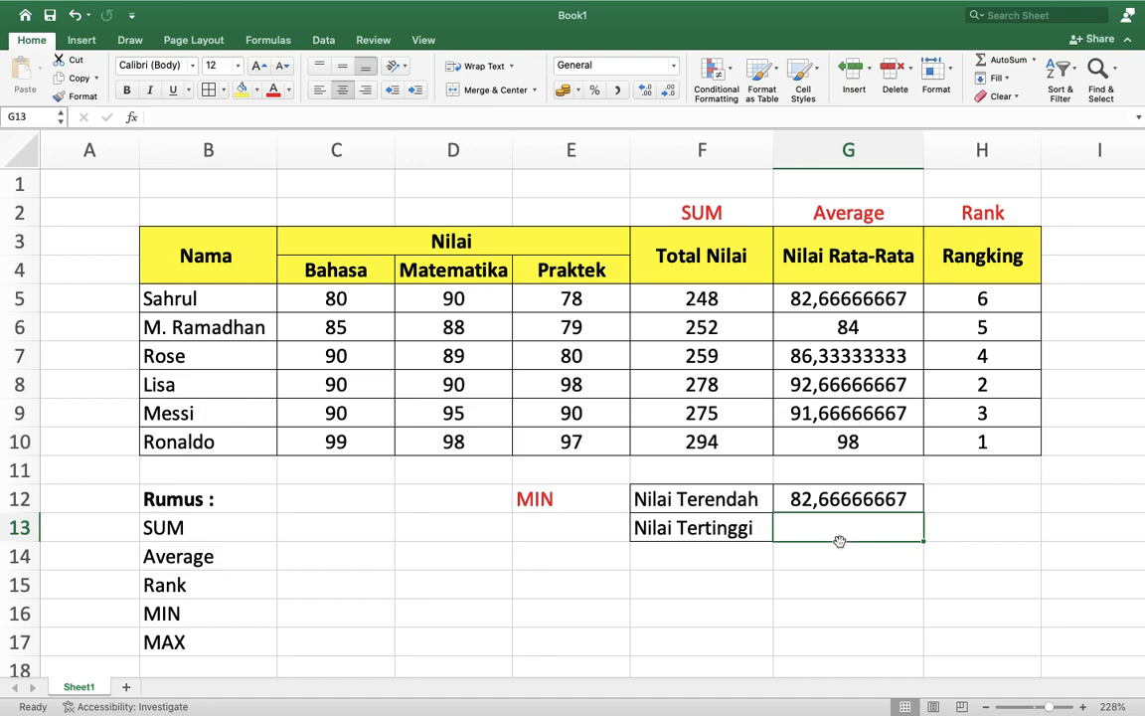
pyautogui.click(179, 642)
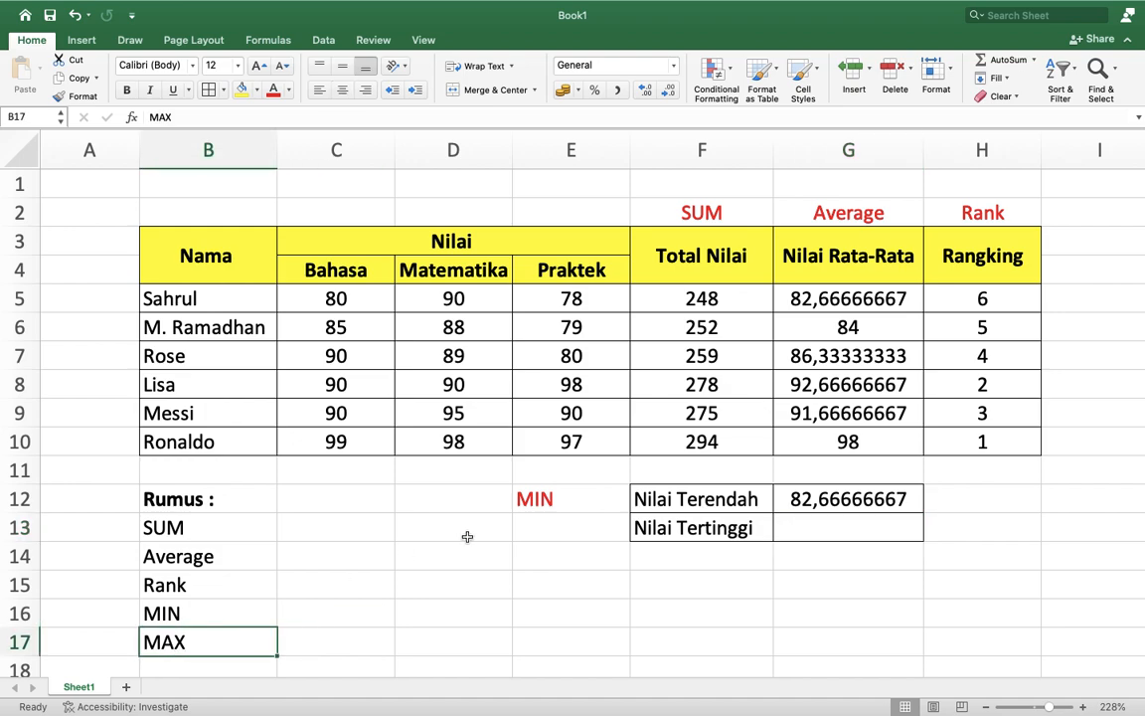
pyautogui.click(549, 523)
pyautogui.write('MAX')
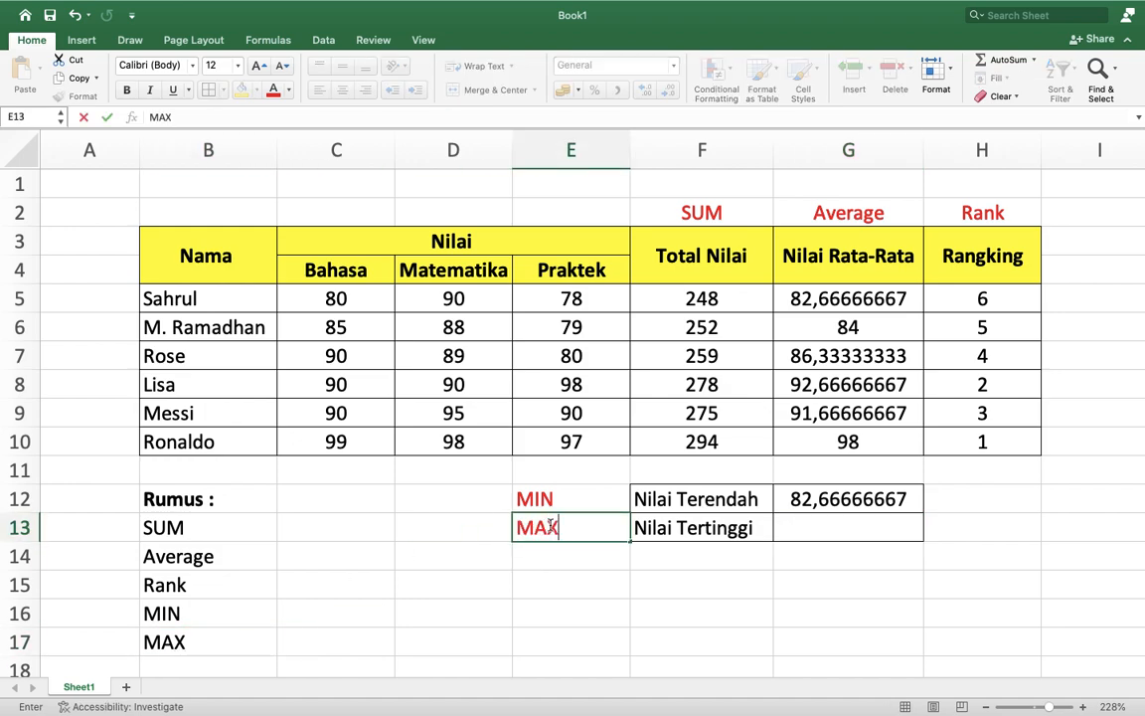
# Calculate the highest average score in G13 beside Nilai Tertinggi with =MAX(G5:G10)
pyautogui.click(799, 519)
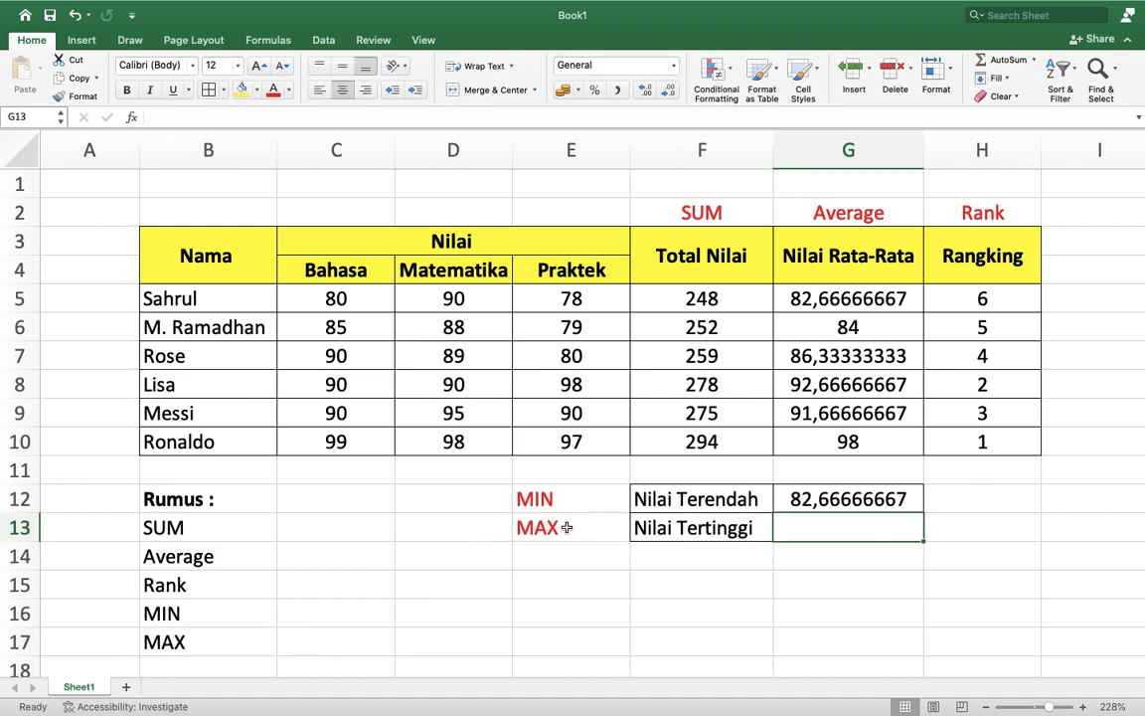
pyautogui.write('=Max')
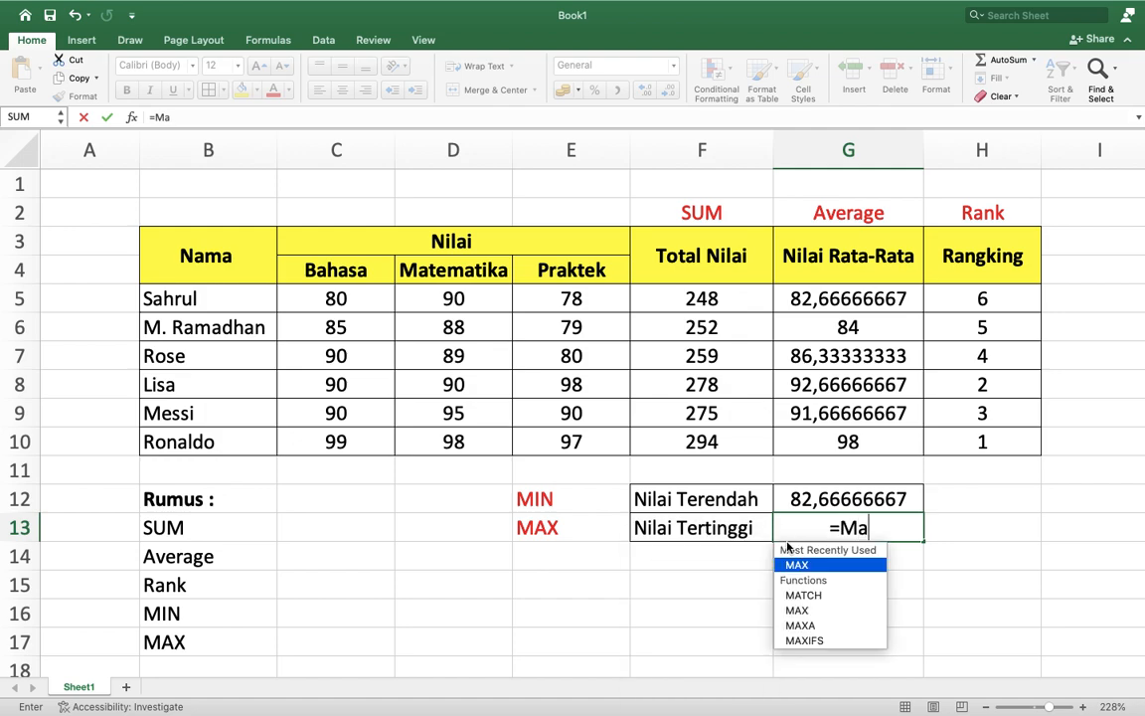
pyautogui.doubleClick(788, 563)
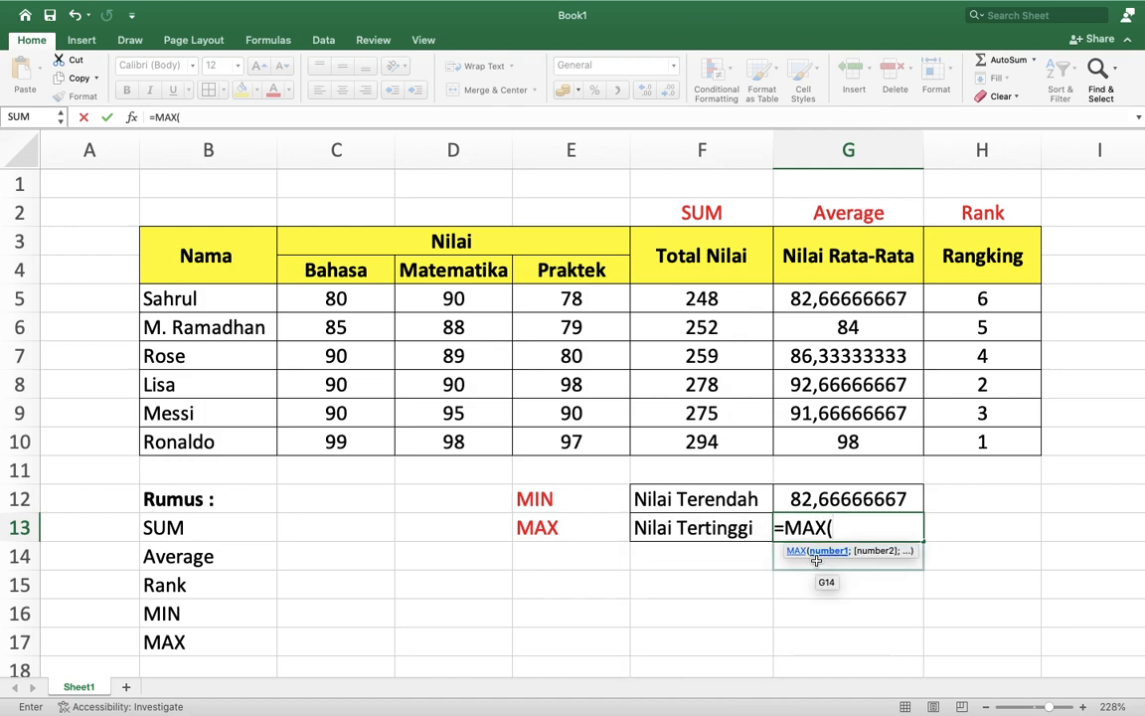
pyautogui.moveTo(840, 299); pyautogui.dragTo(860, 434)
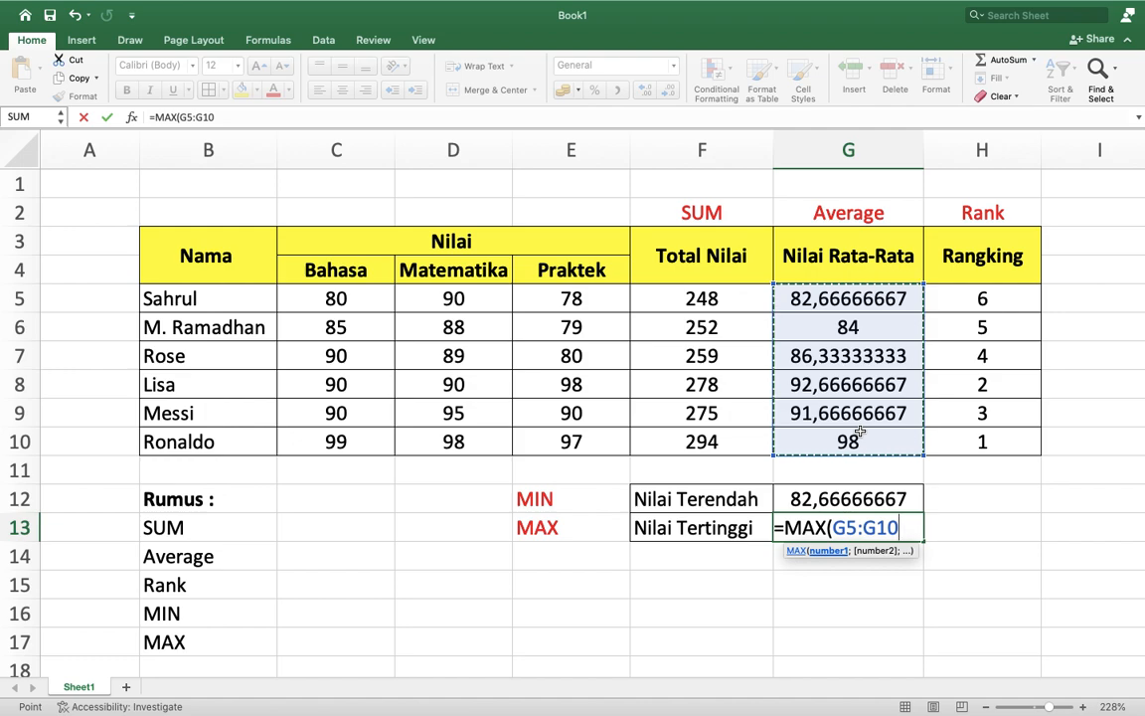
pyautogui.write(')')
pyautogui.press('Return')
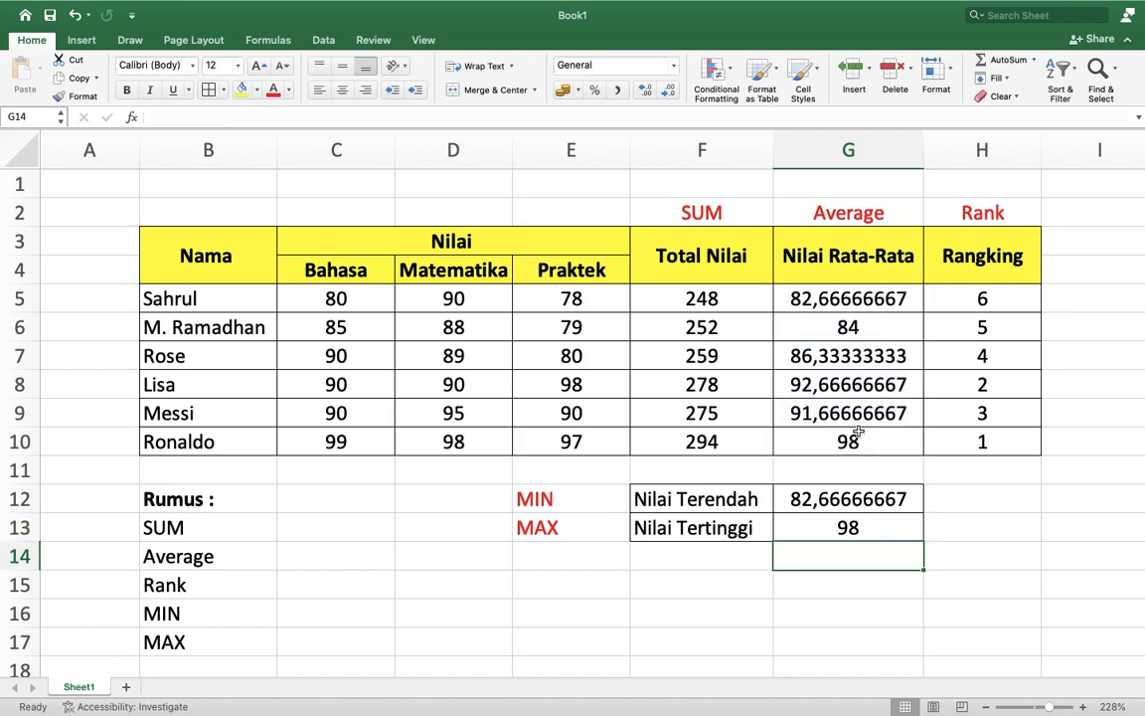
pyautogui.click(863, 528)
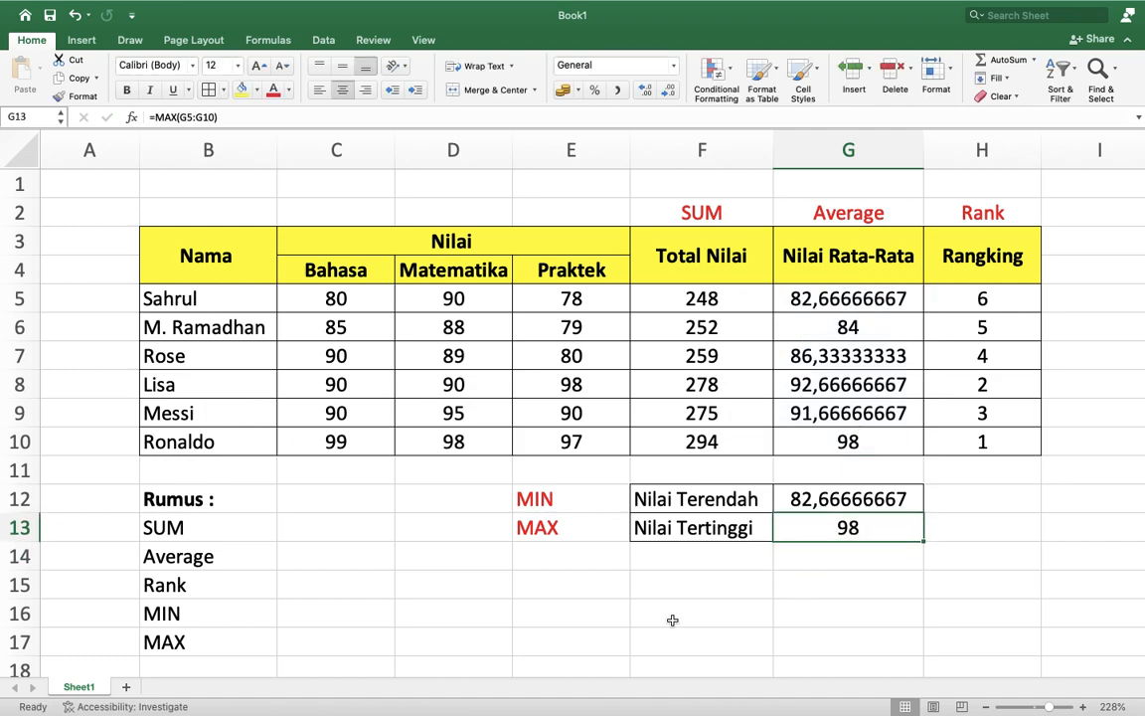